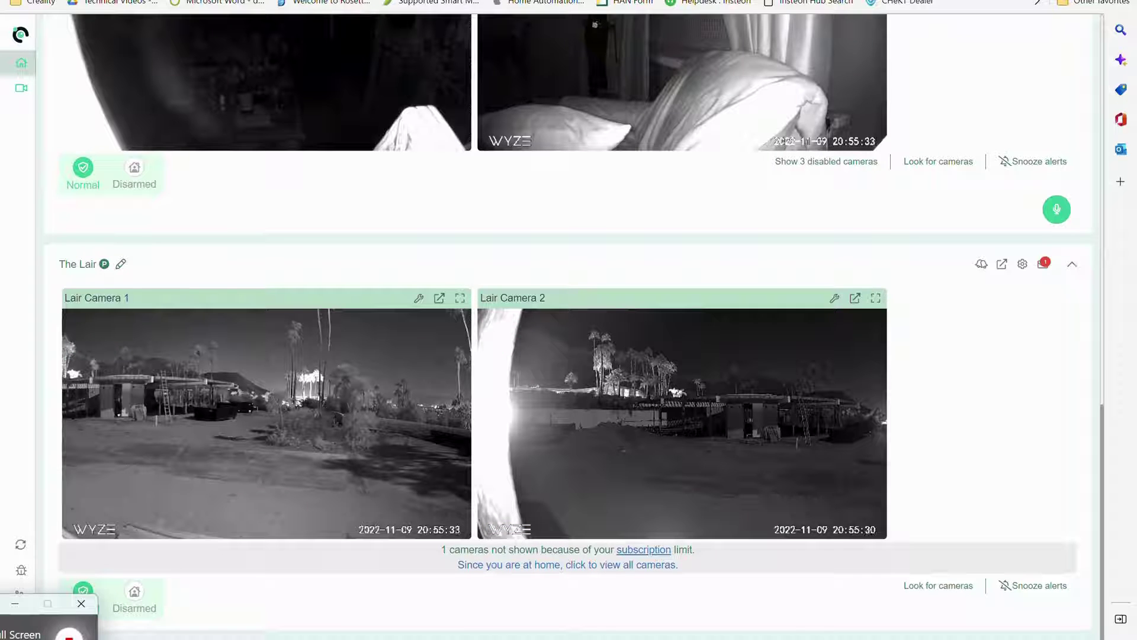
- Look over The Lair hub's detectable-object list in its alert detection settings, then close the hub settings
left_click(1022, 264)
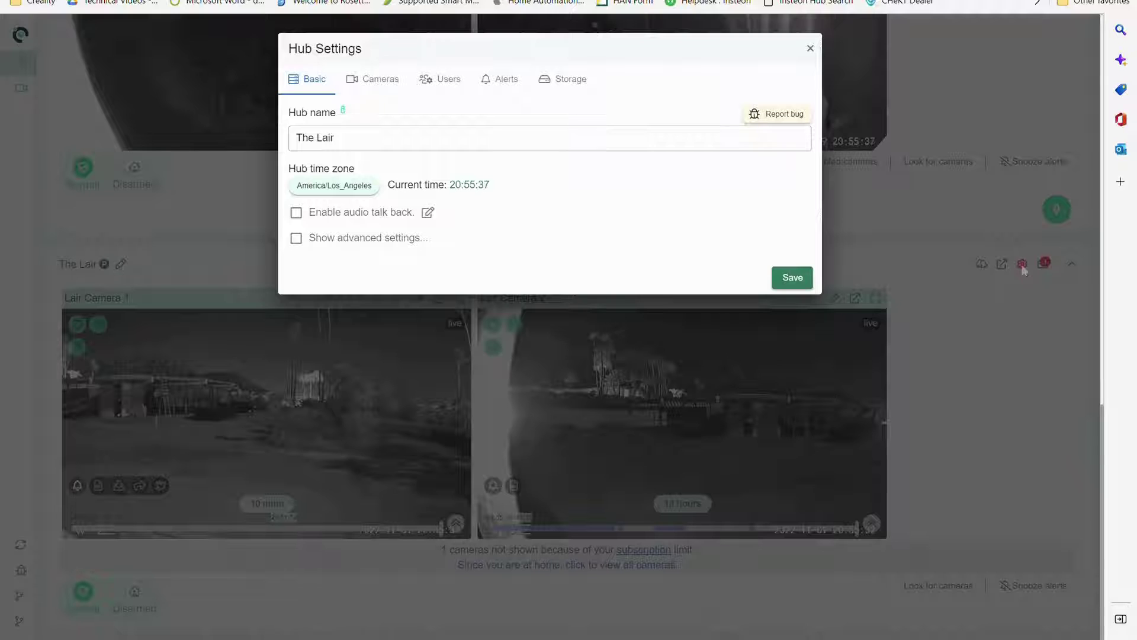
left_click(508, 82)
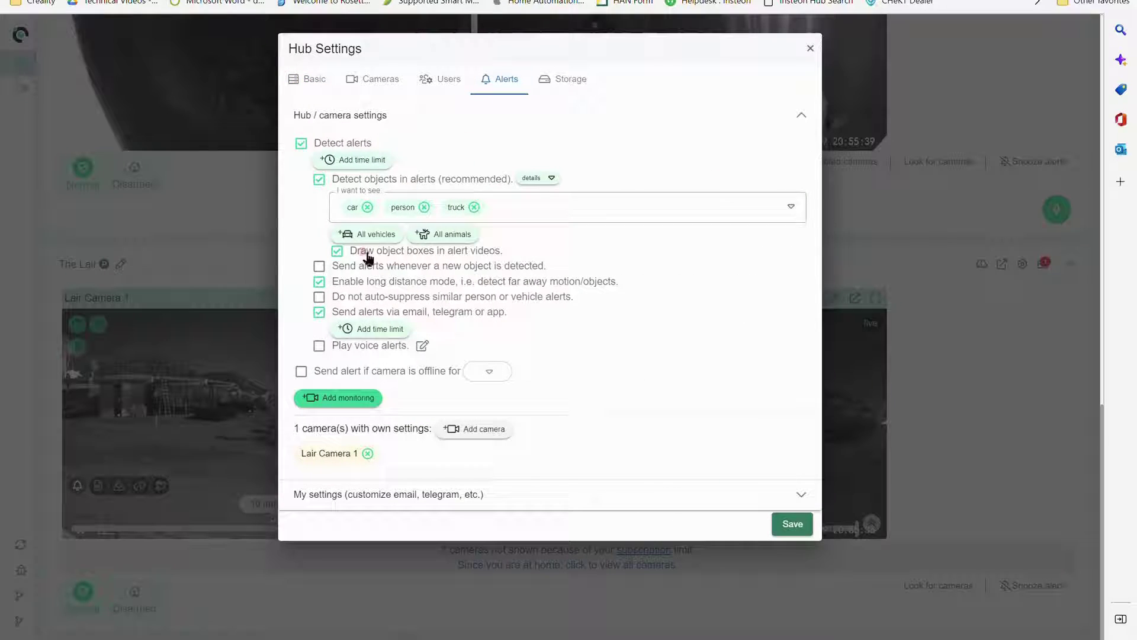
left_click(499, 206)
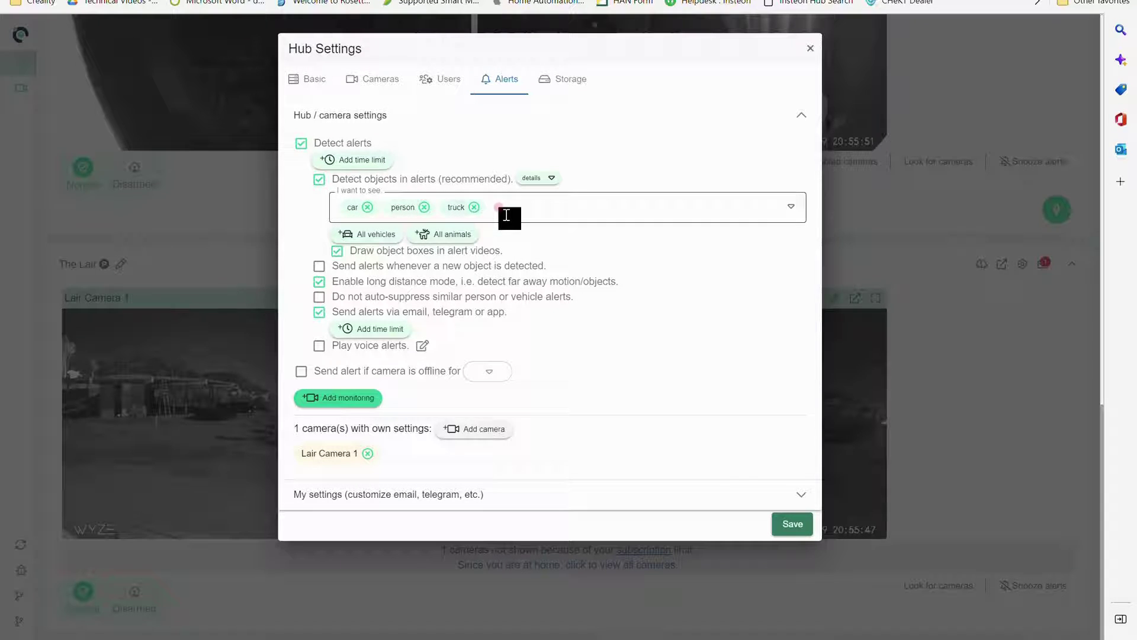
left_click(791, 209)
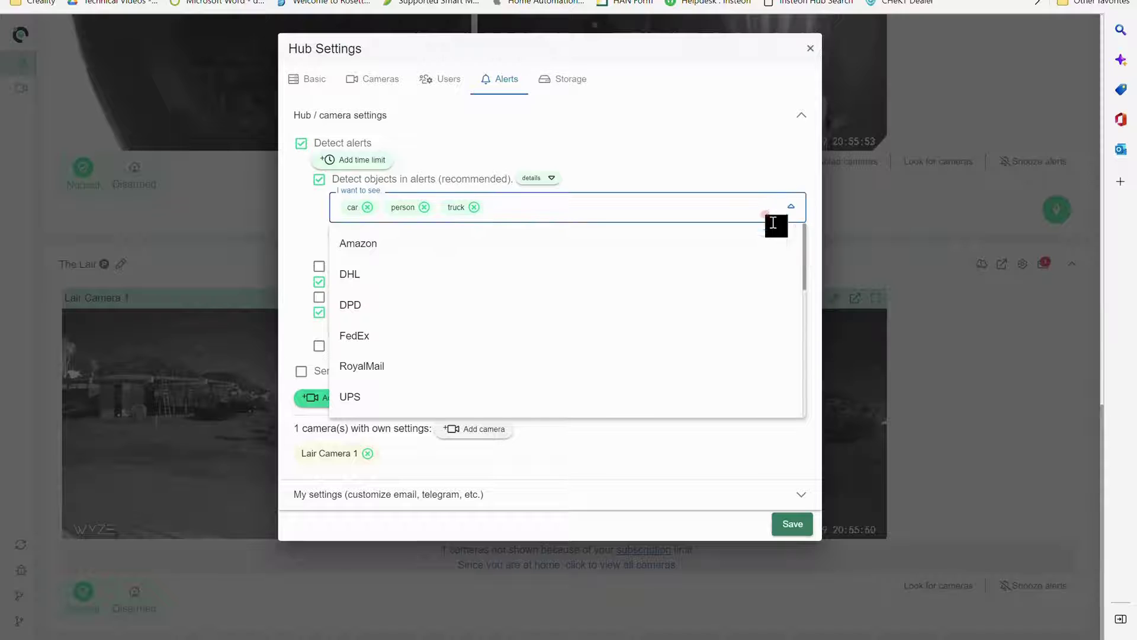
scroll(756, 290, "down", 6)
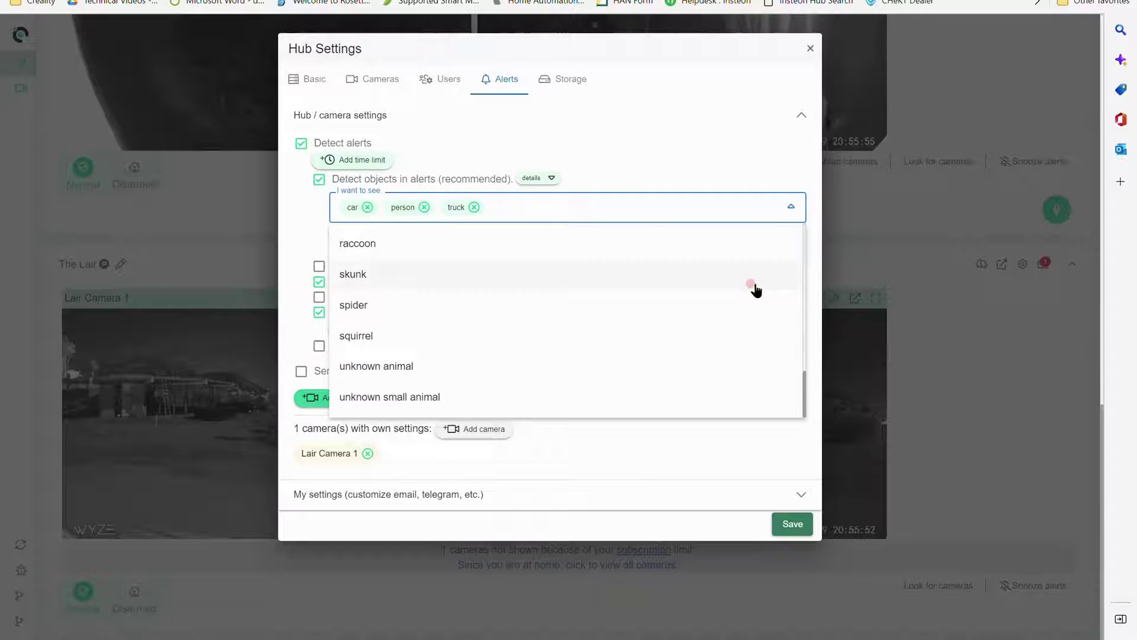
scroll(755, 289, "up", 2)
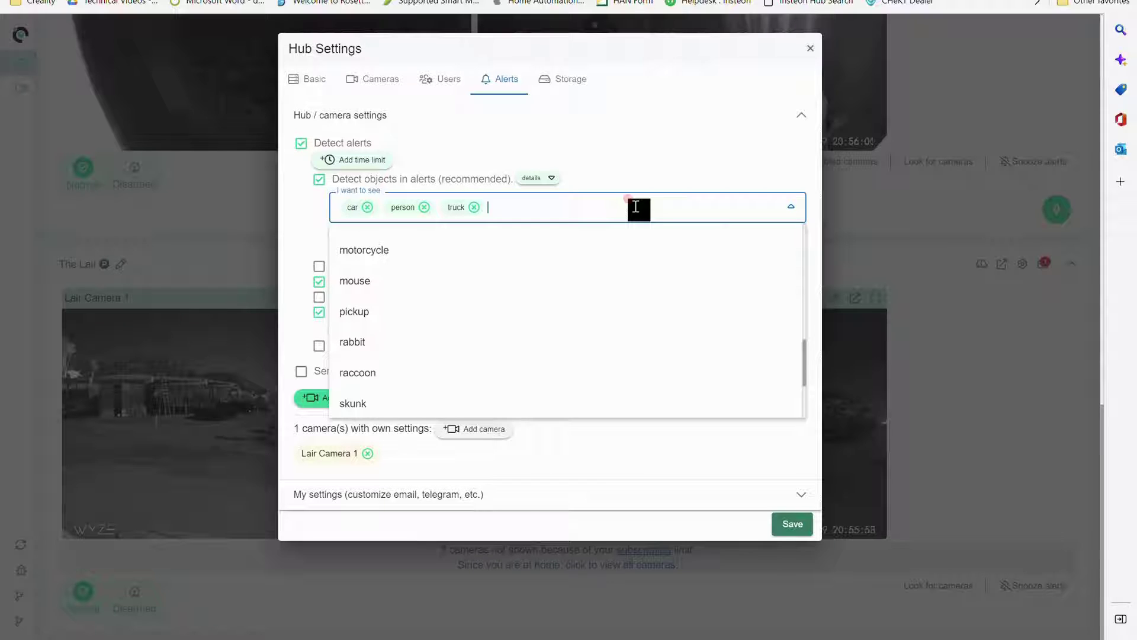
left_click(660, 142)
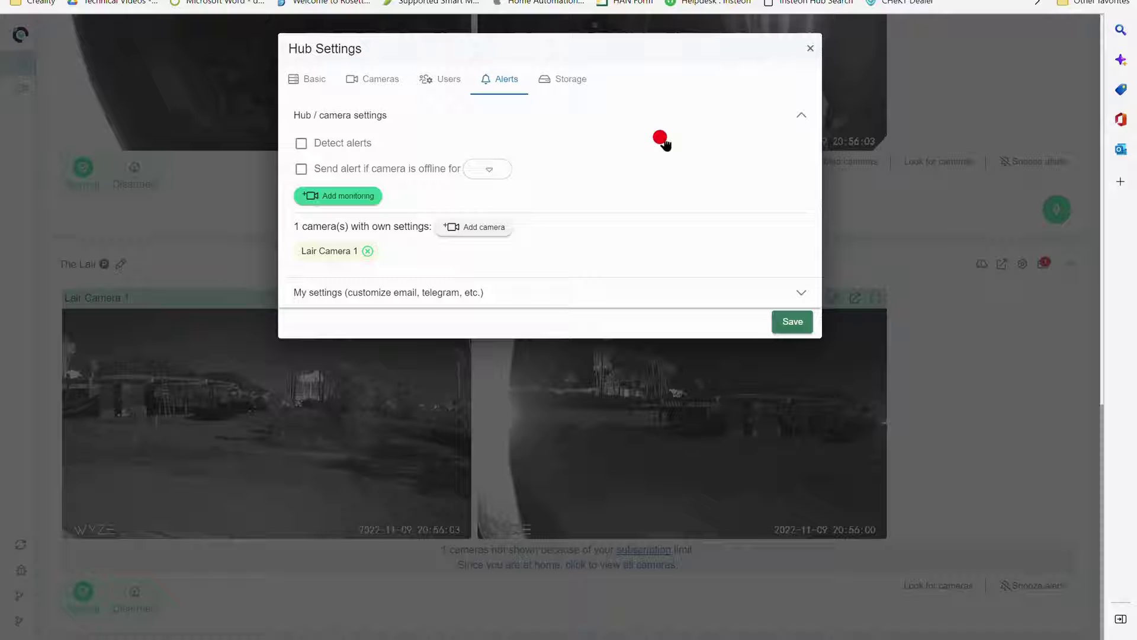
left_click(808, 52)
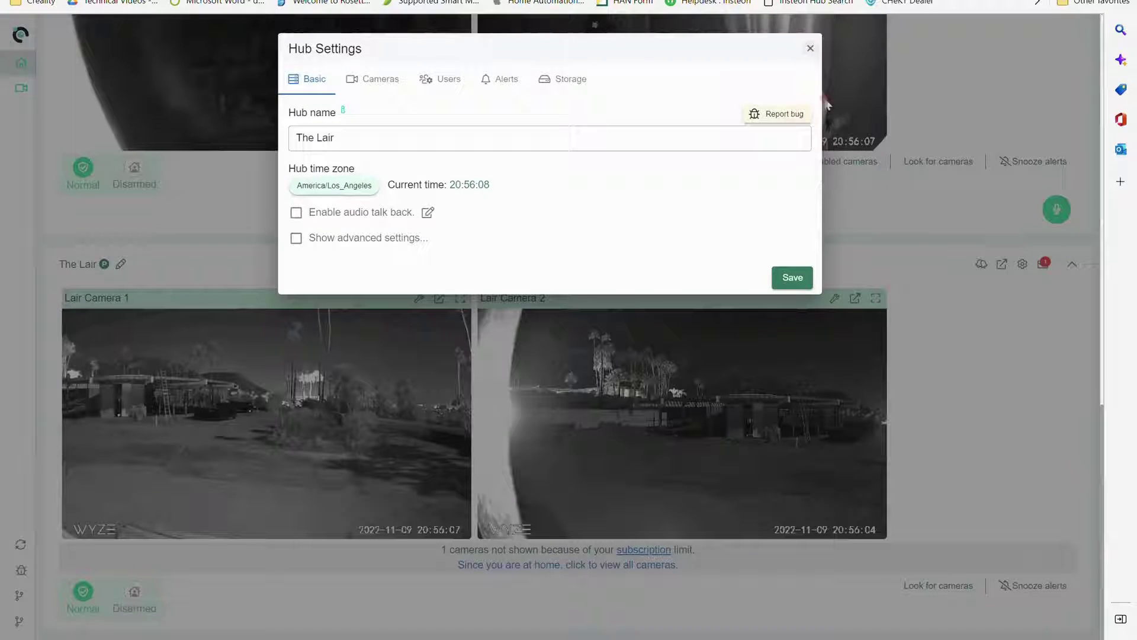
left_click(809, 50)
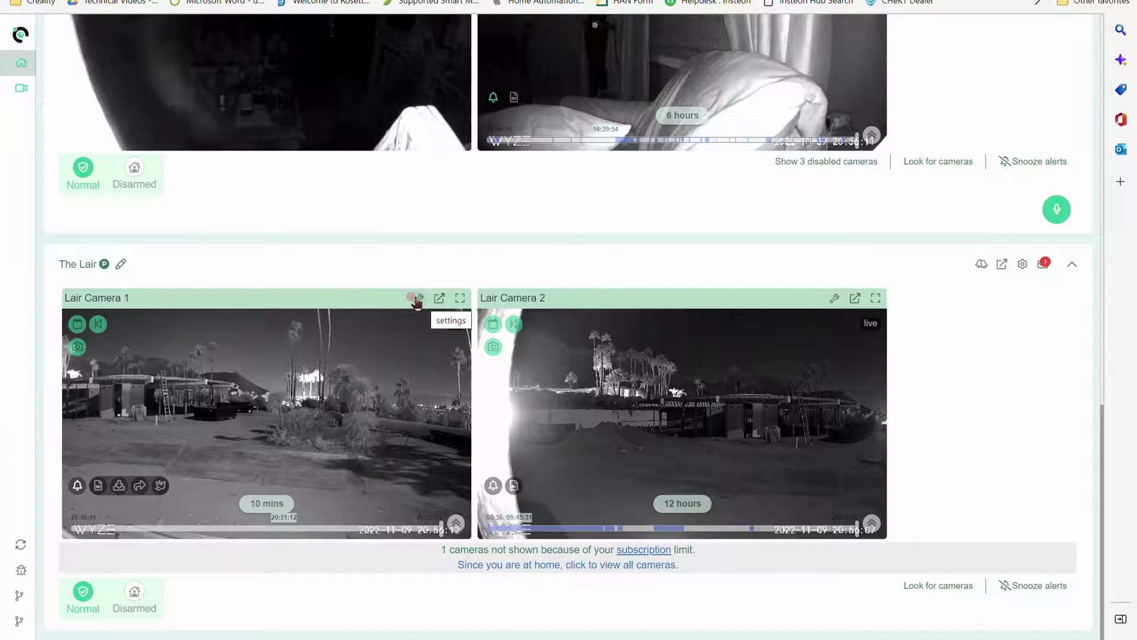
- Add a new blank rating on Lair Camera 1's Alert ratings tab
left_click(420, 300)
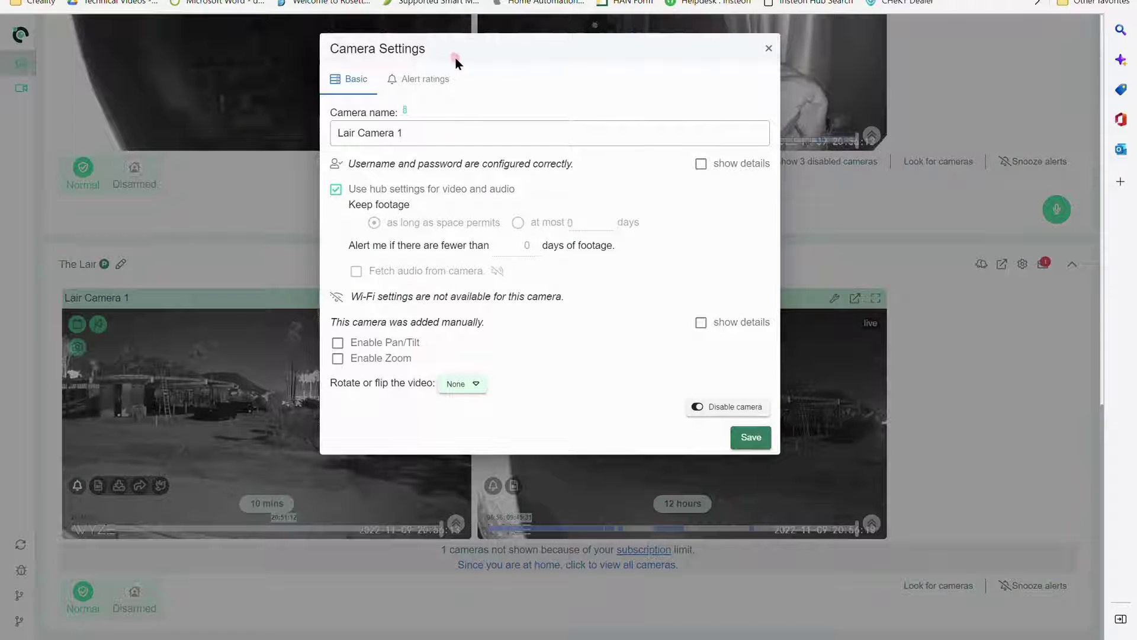
left_click(422, 81)
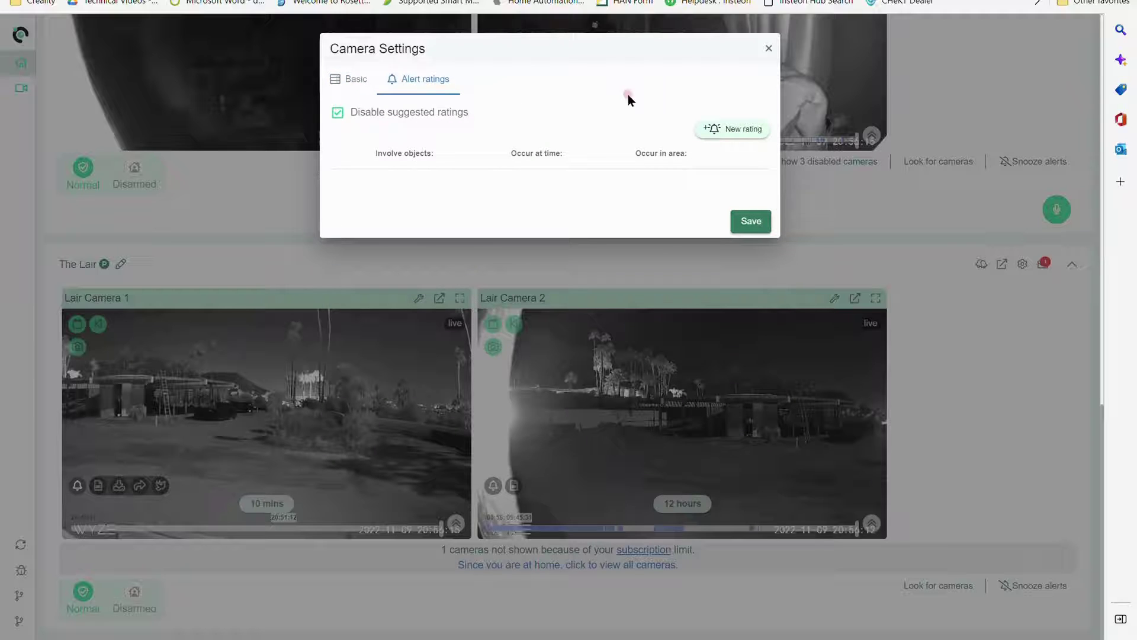
left_click(732, 134)
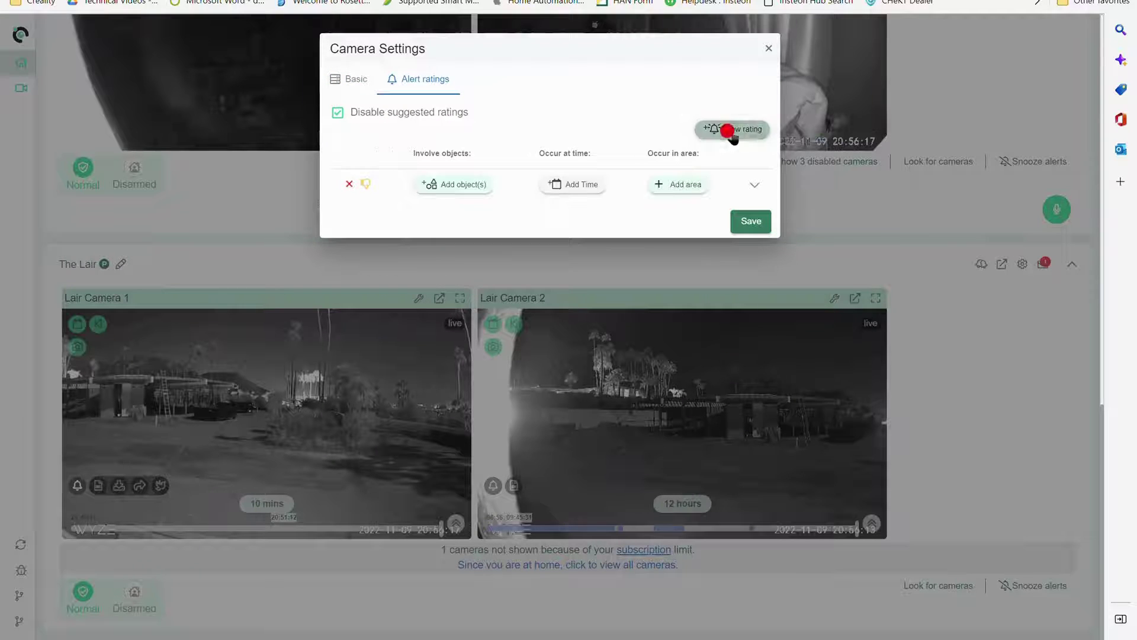
left_click(347, 194)
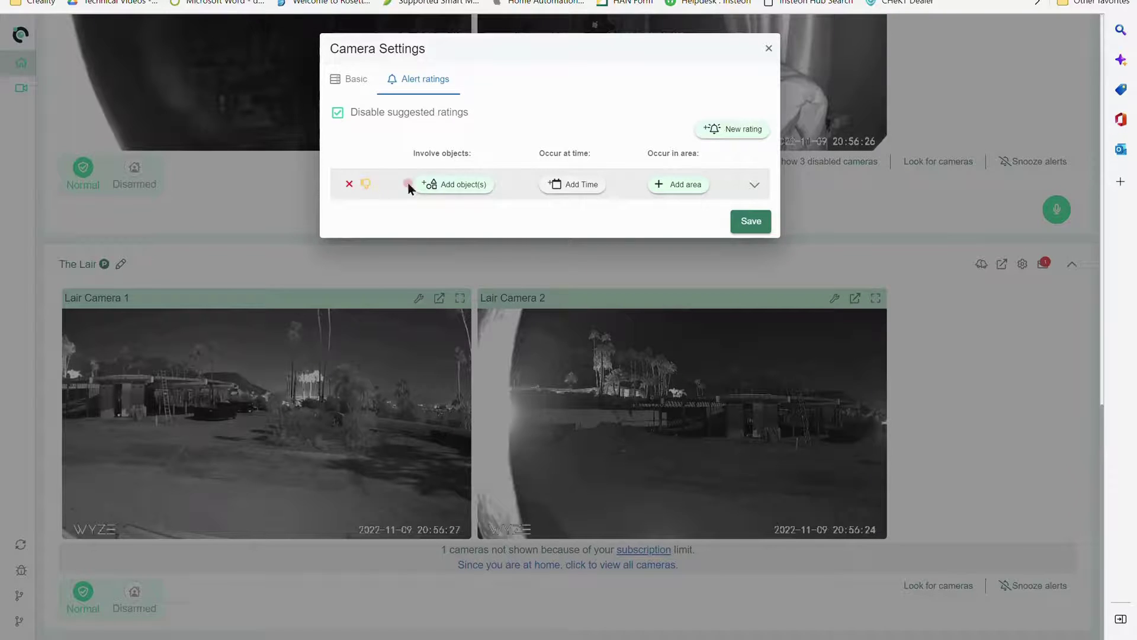
- Search for person and set the plain person entry as the thumbs-down rating's object
left_click(446, 186)
left_click(430, 92)
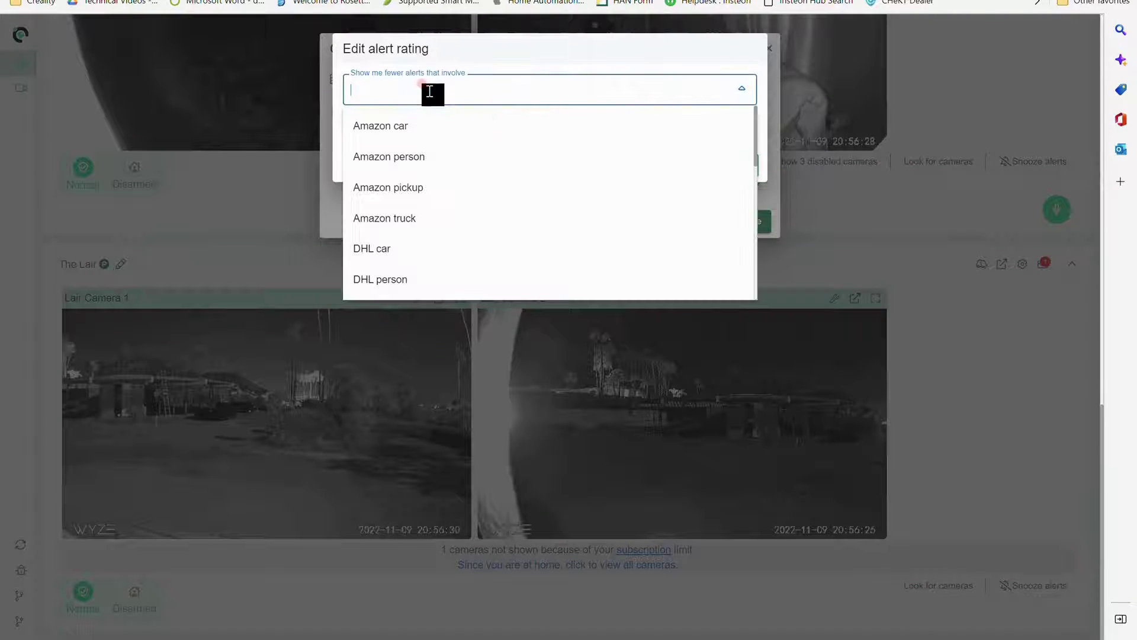
type("per")
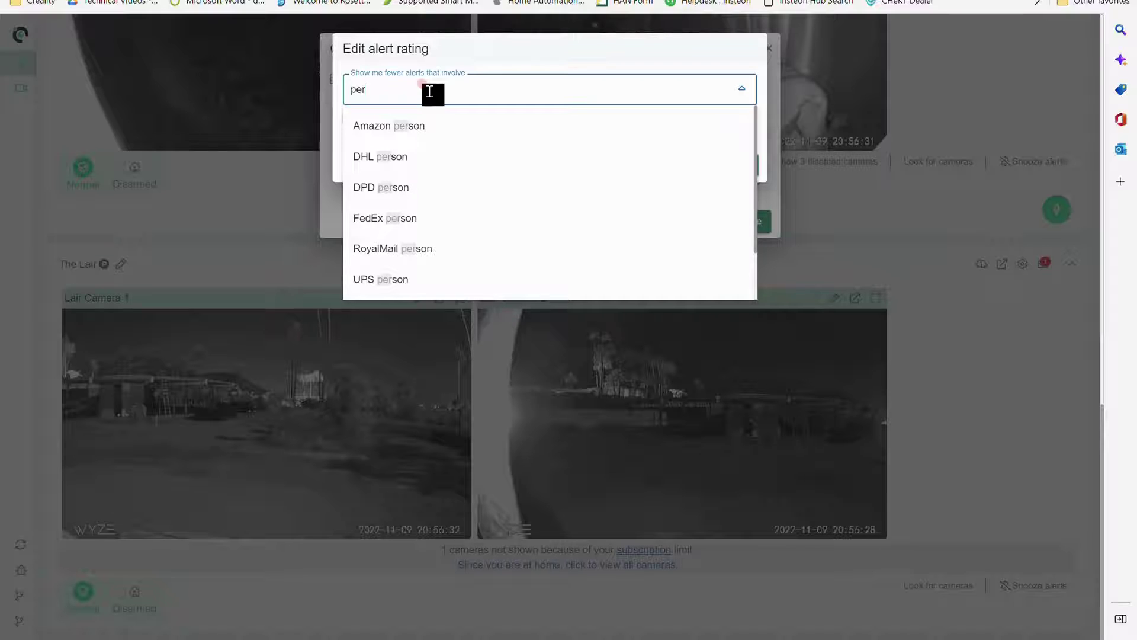
type("son")
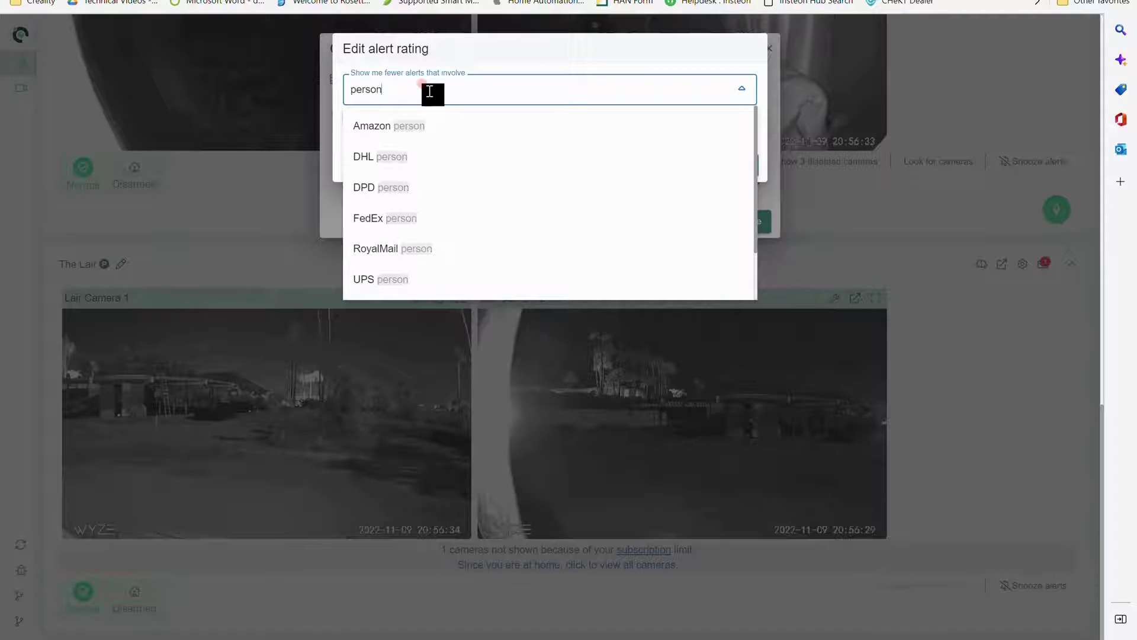
scroll(461, 145, "down", 1)
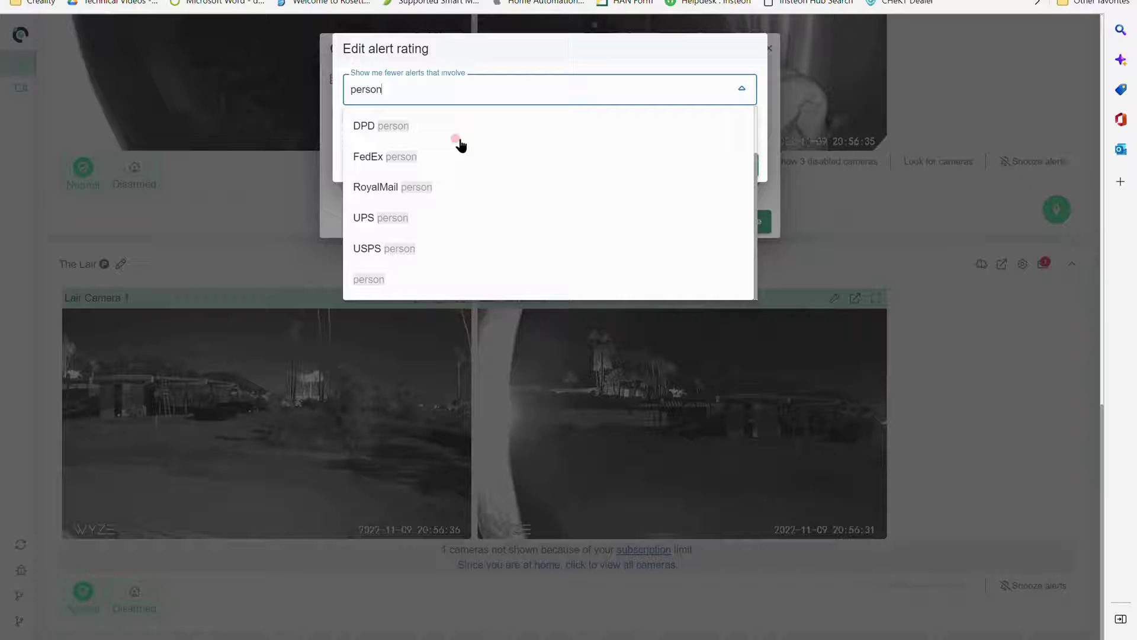
left_click(363, 279)
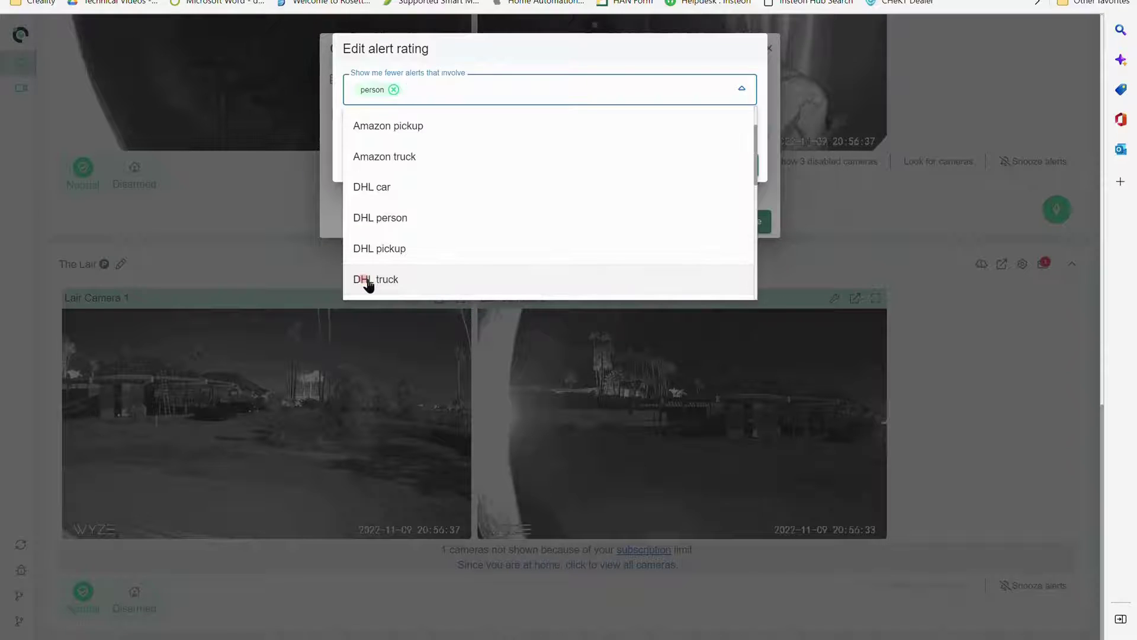
left_click(817, 227)
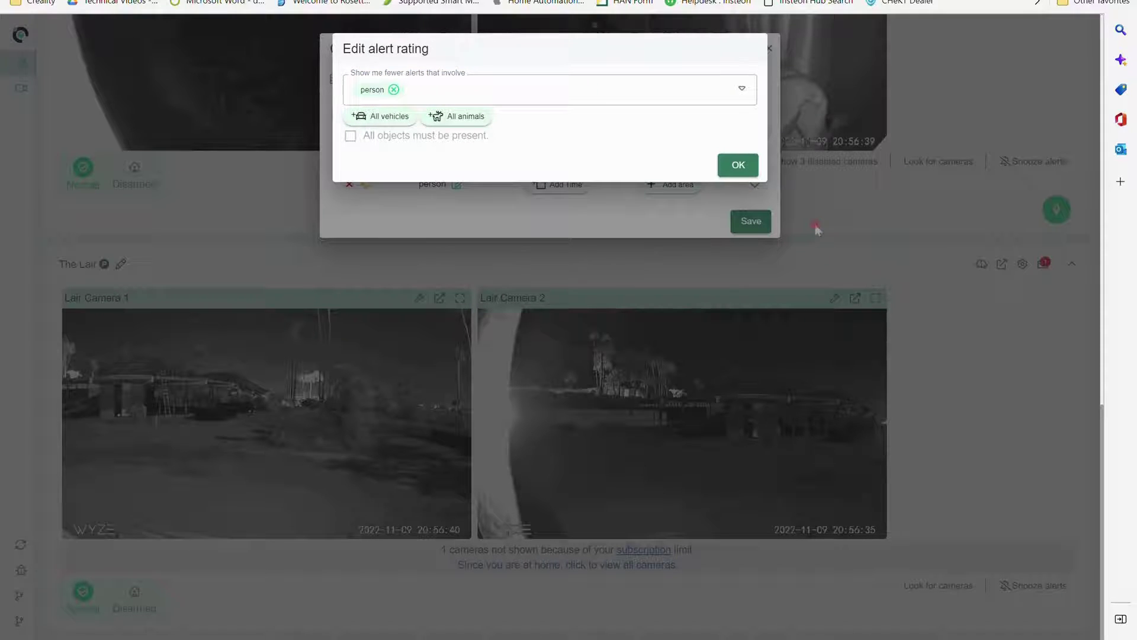
left_click(740, 166)
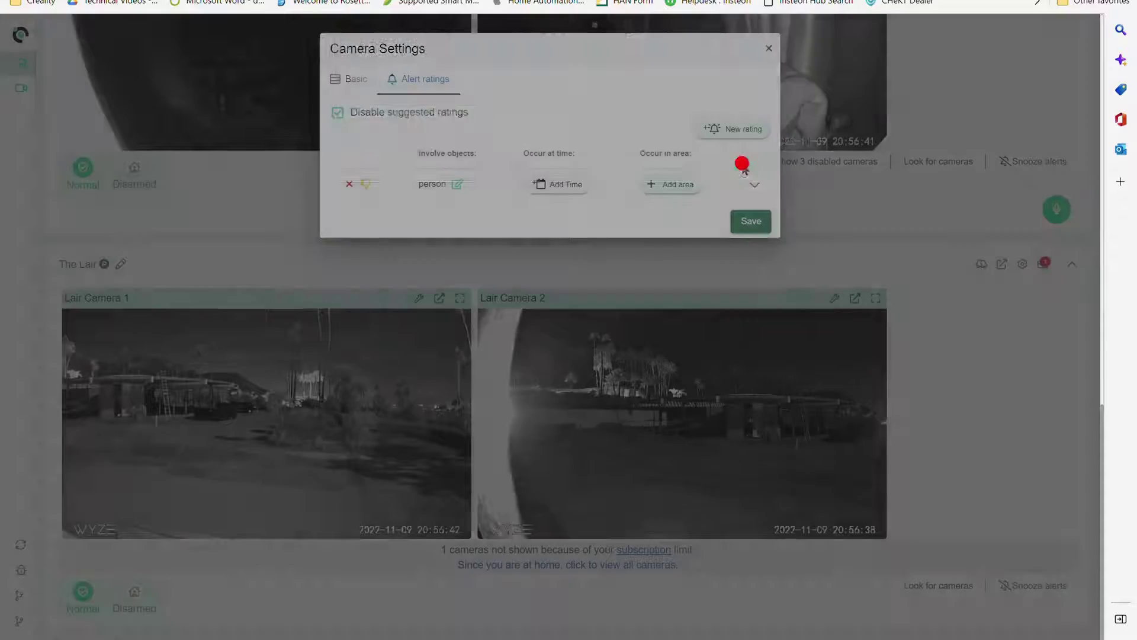
- Give the person rating a daily time window from 00:00:00 to 08:00:00
left_click(557, 185)
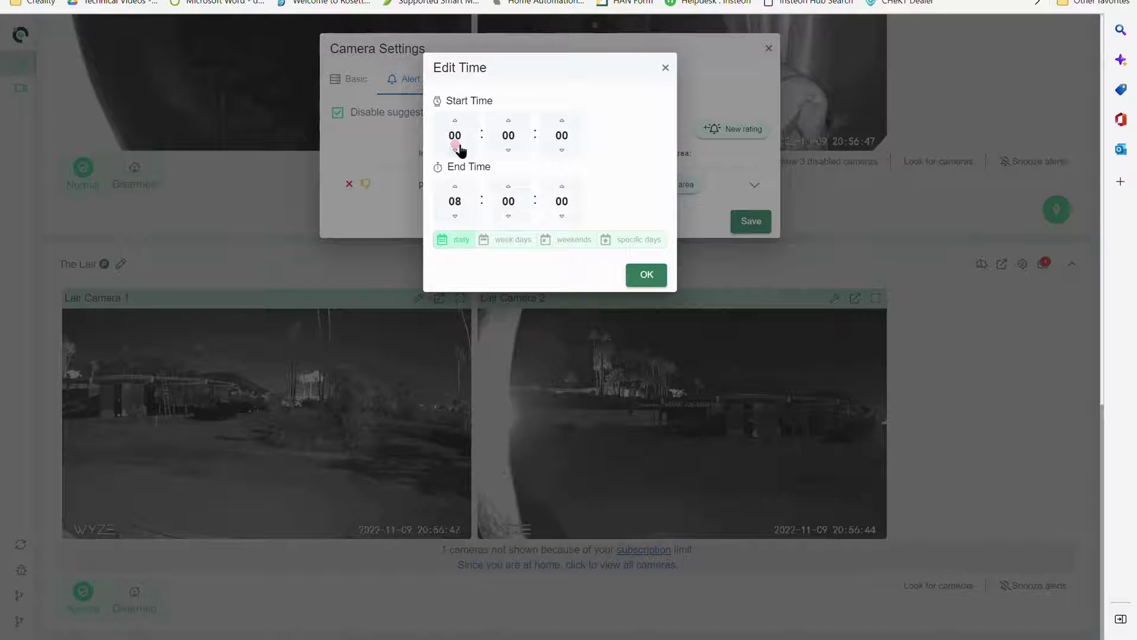
left_click(638, 274)
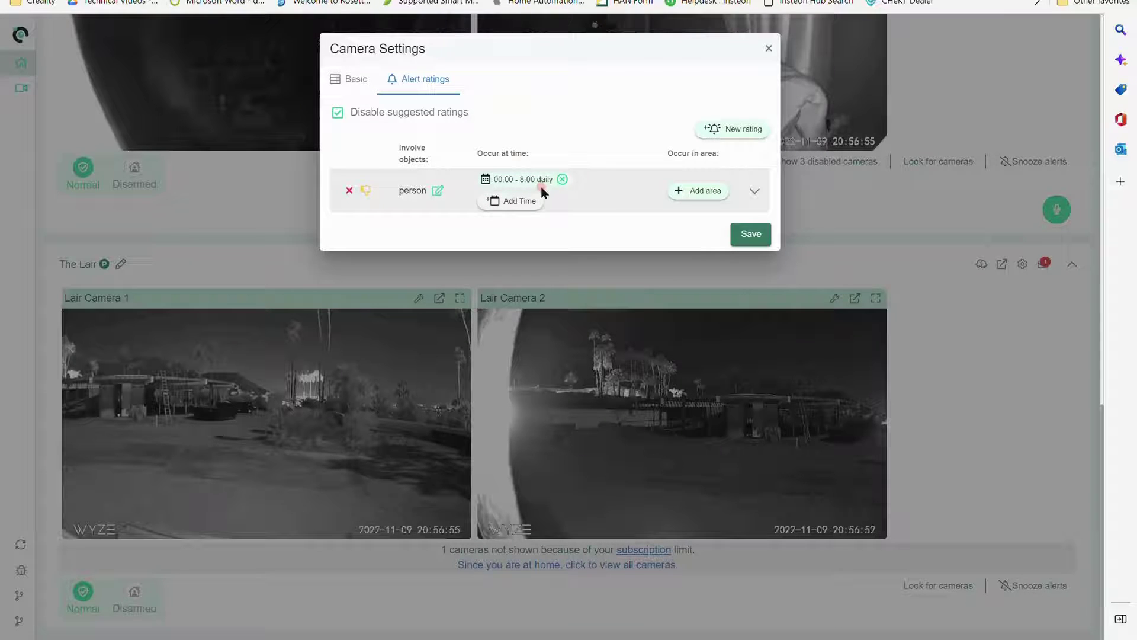
- Add an area to the person rating and name it Test
left_click(697, 190)
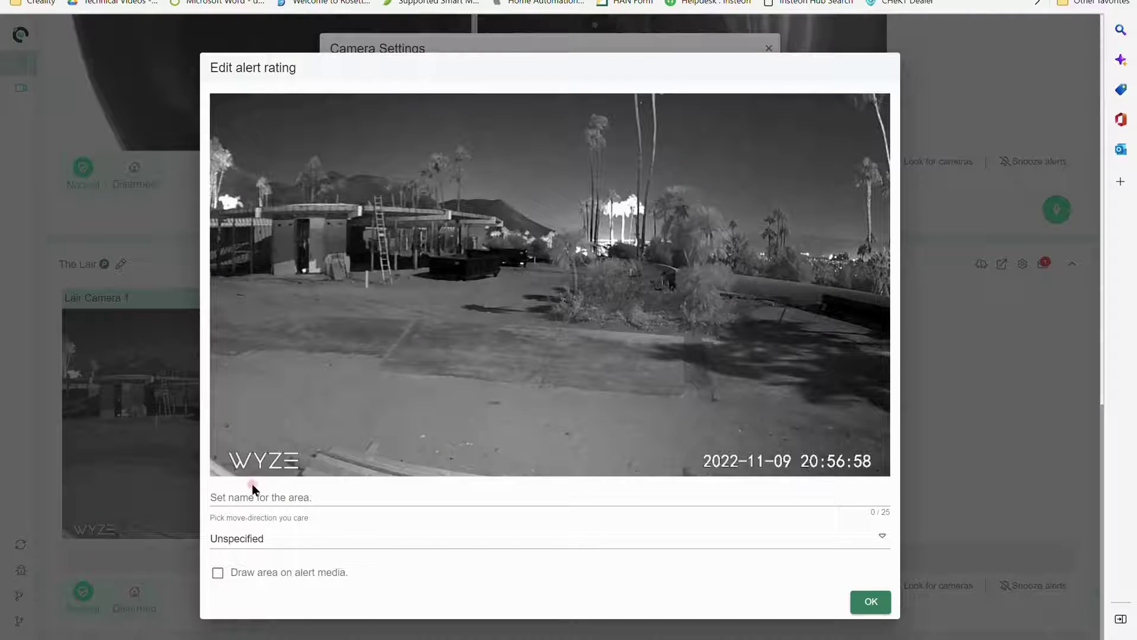
left_click(227, 496)
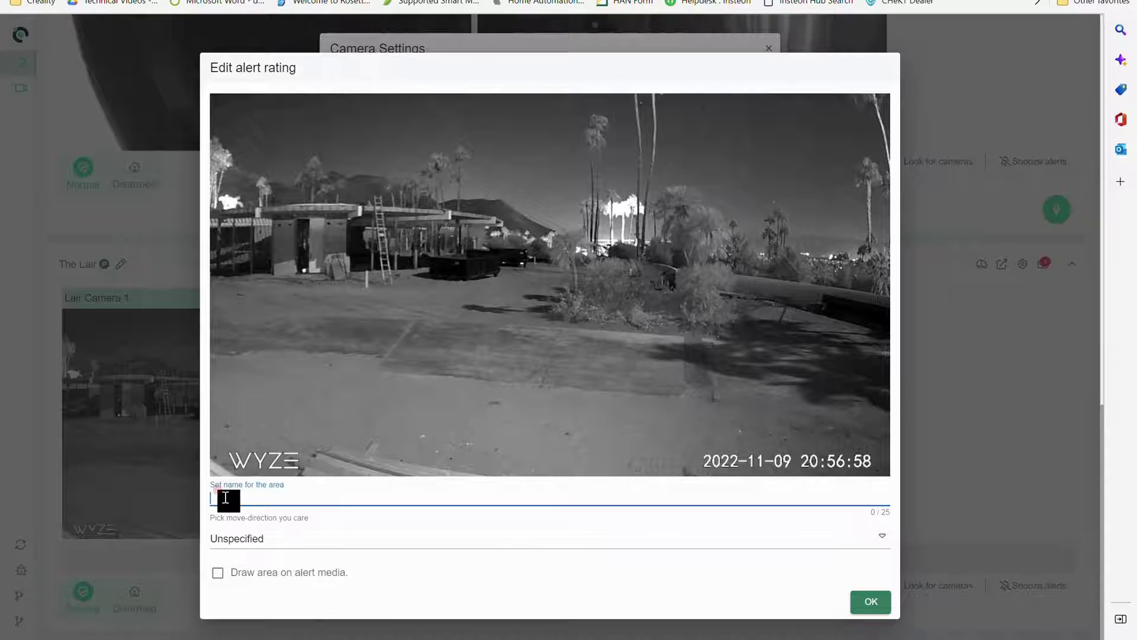
type("Test")
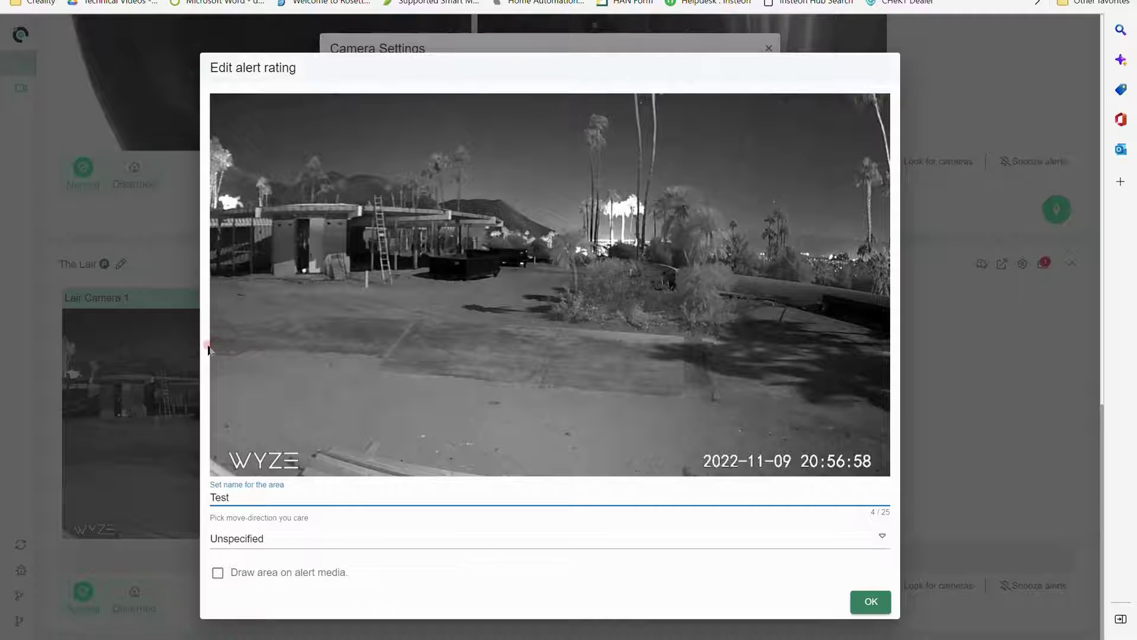
- Outline the Test area over the lower foreground of the camera image and confirm it
mouse_move(215, 345)
left_mouse_down()
mouse_move(376, 340)
mouse_move(753, 368)
mouse_move(891, 363)
left_mouse_up()
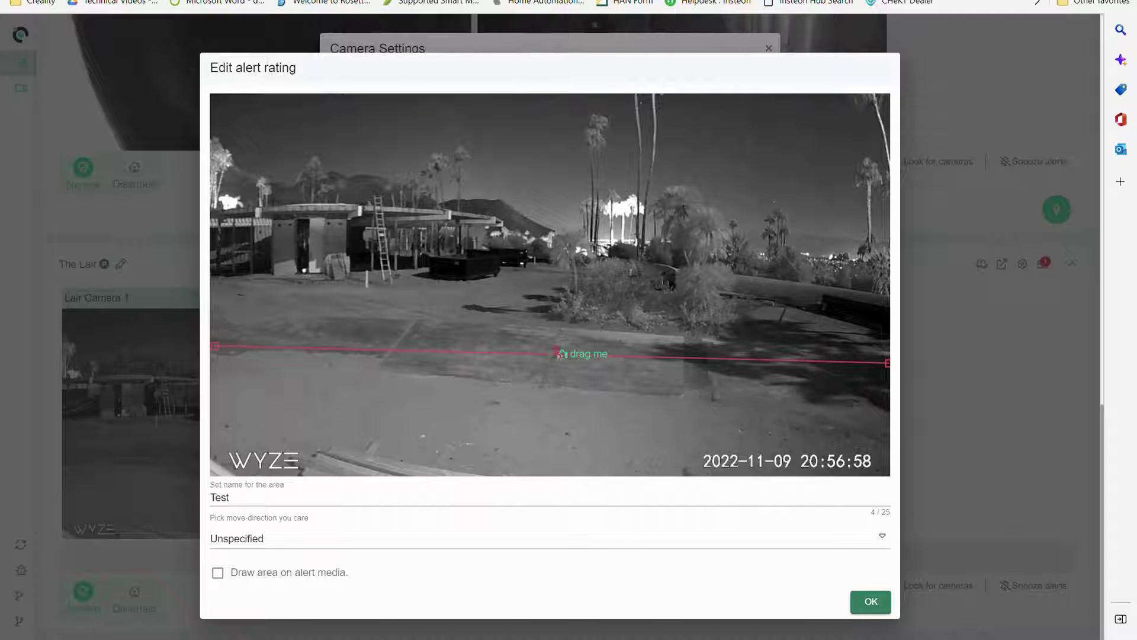
mouse_move(561, 354)
left_mouse_down()
mouse_move(232, 462)
mouse_move(218, 484)
mouse_move(212, 468)
left_mouse_up()
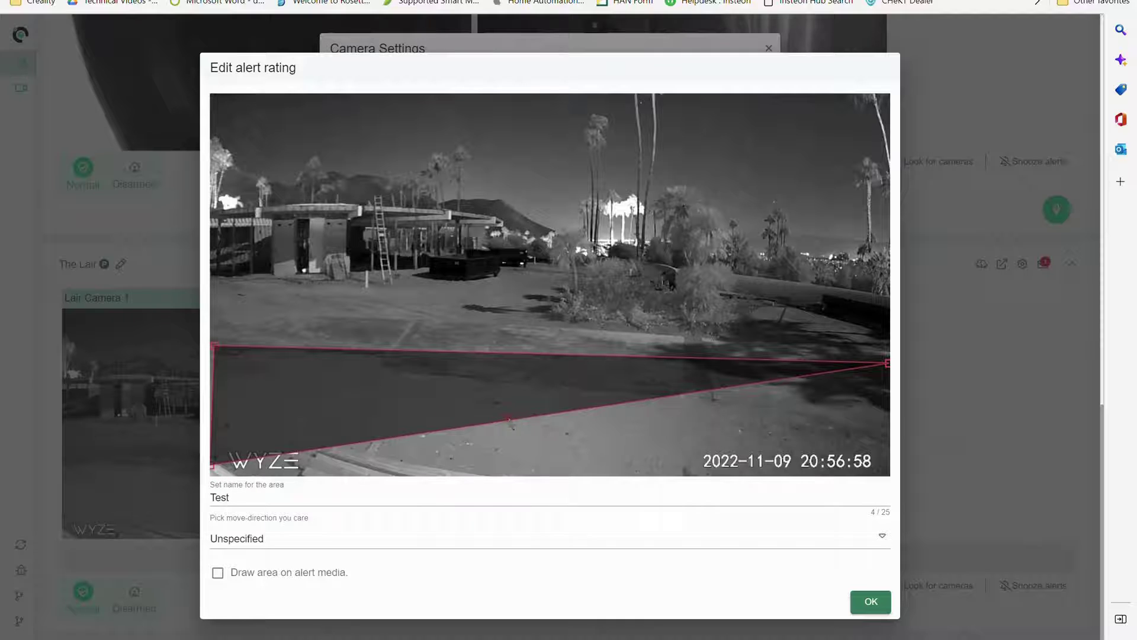
left_click_drag(535, 419, 893, 478)
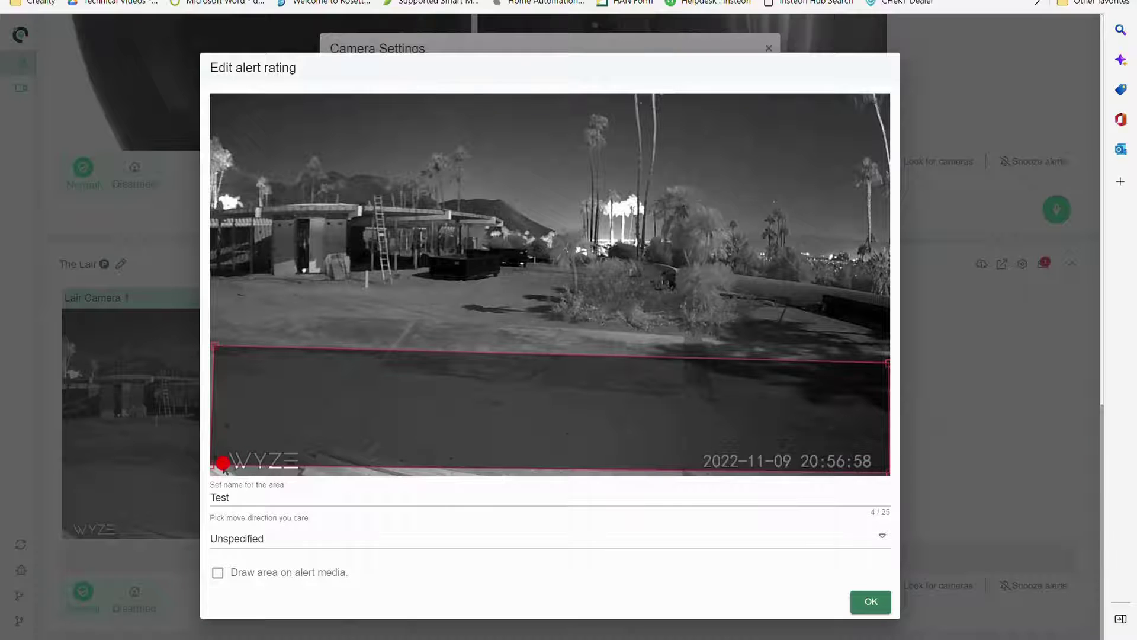
left_click_drag(215, 468, 210, 485)
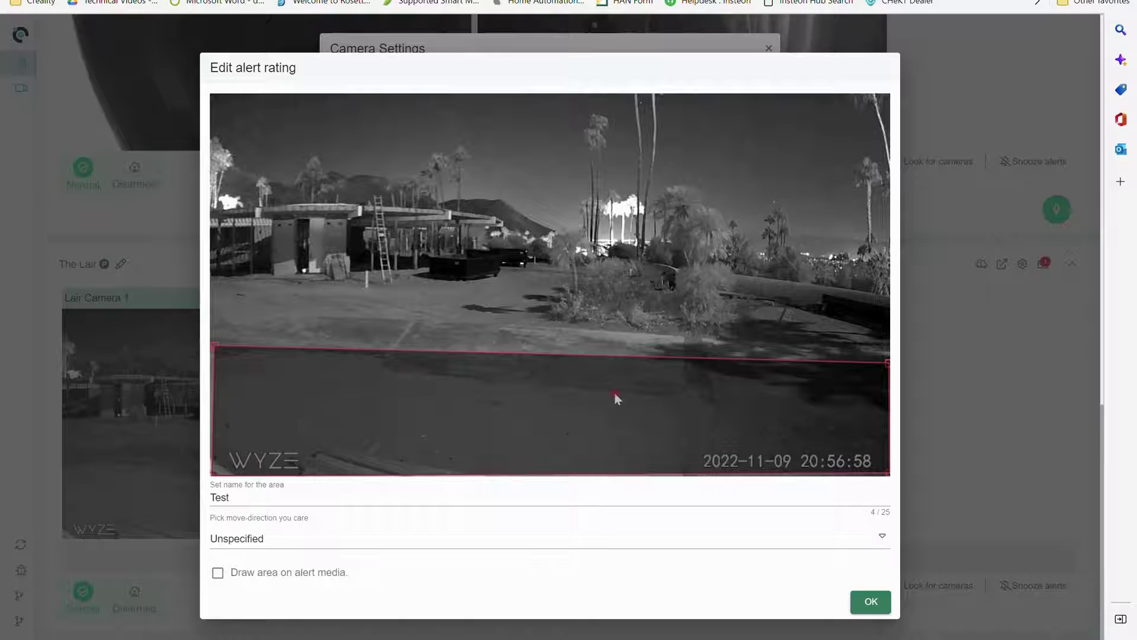
left_click(866, 603)
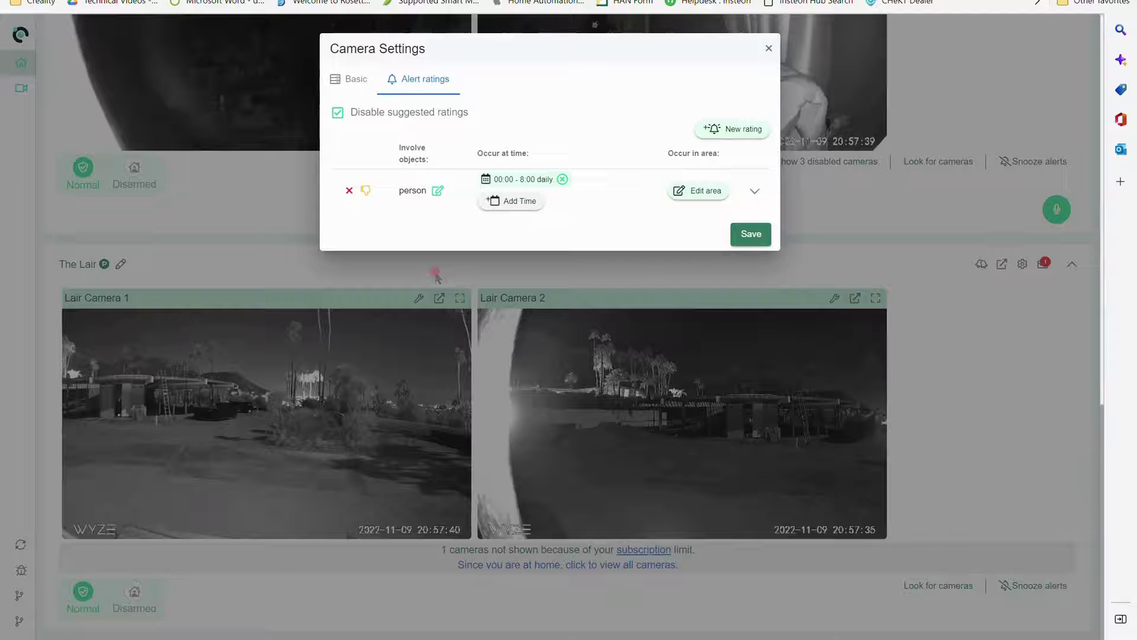
- Create a second, thumbs-up rating with person as its object
left_click(739, 131)
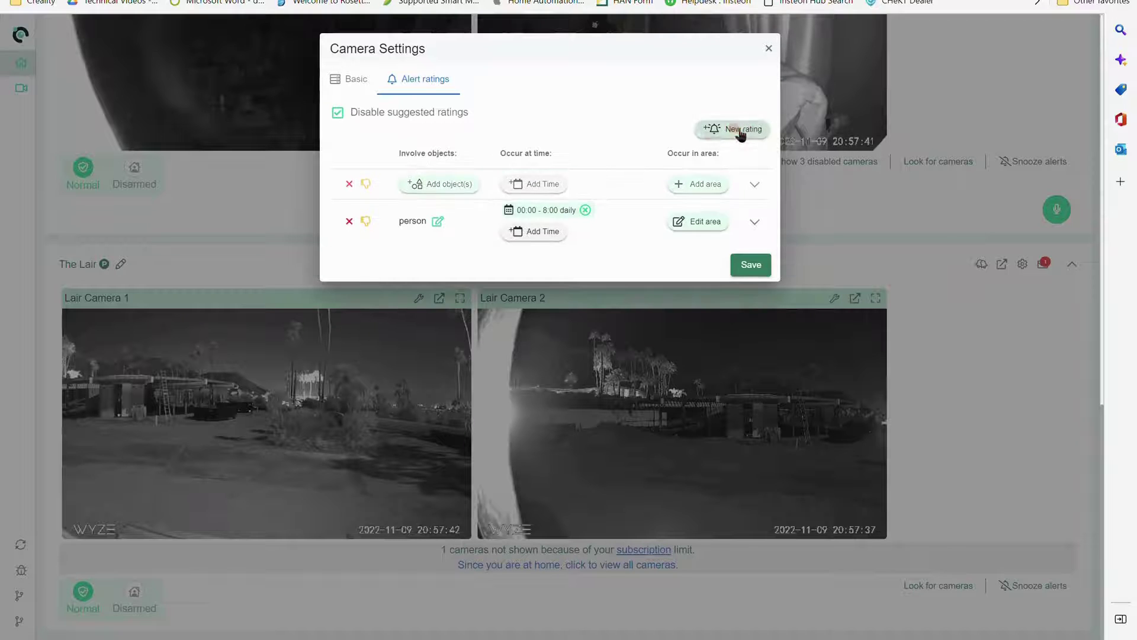
left_click(363, 184)
left_click(442, 183)
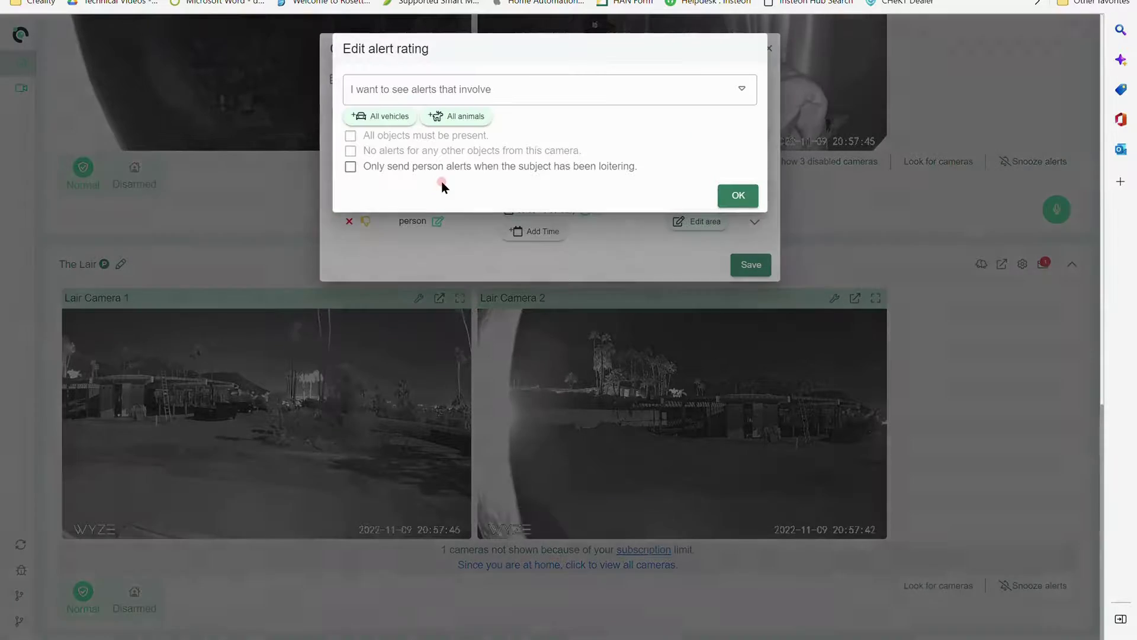
left_click(410, 76)
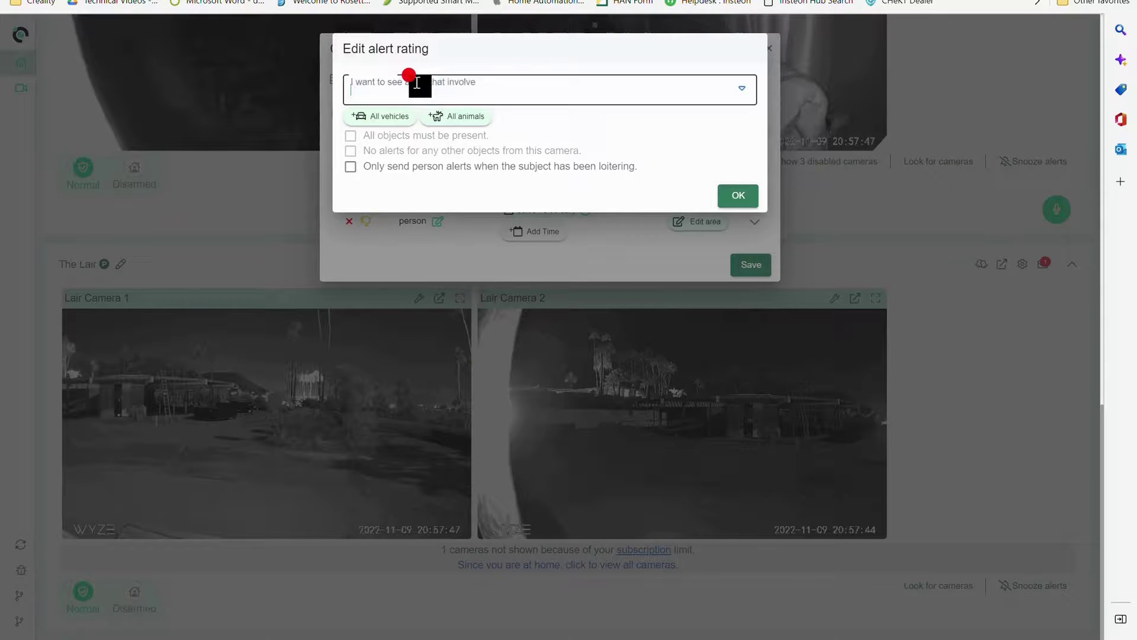
scroll(482, 183, "down", 5)
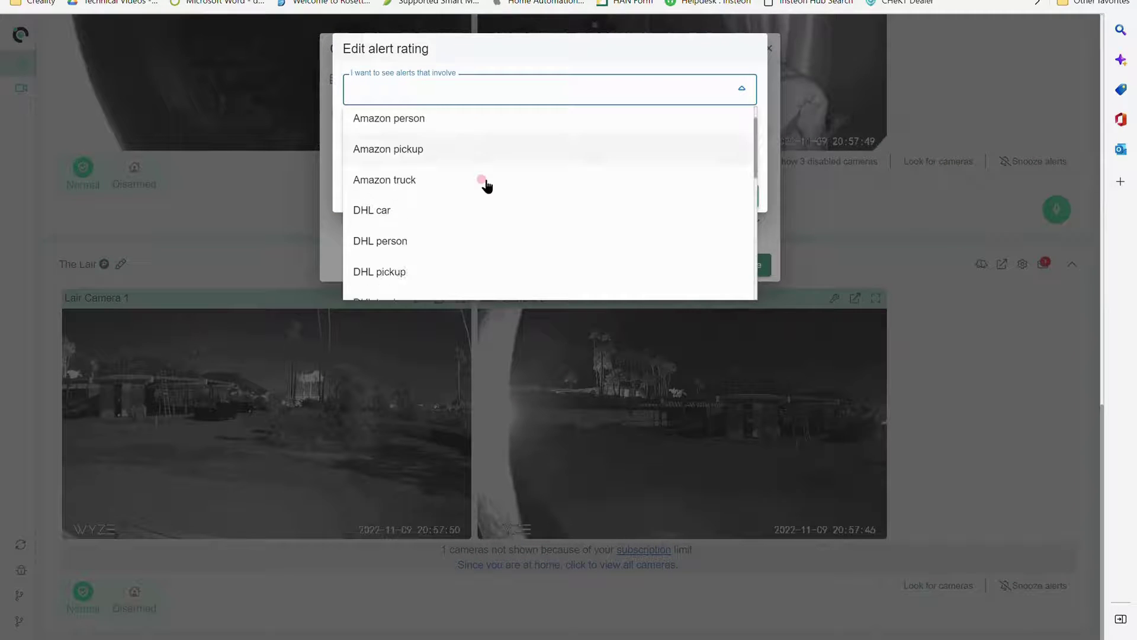
scroll(485, 185, "down", 10)
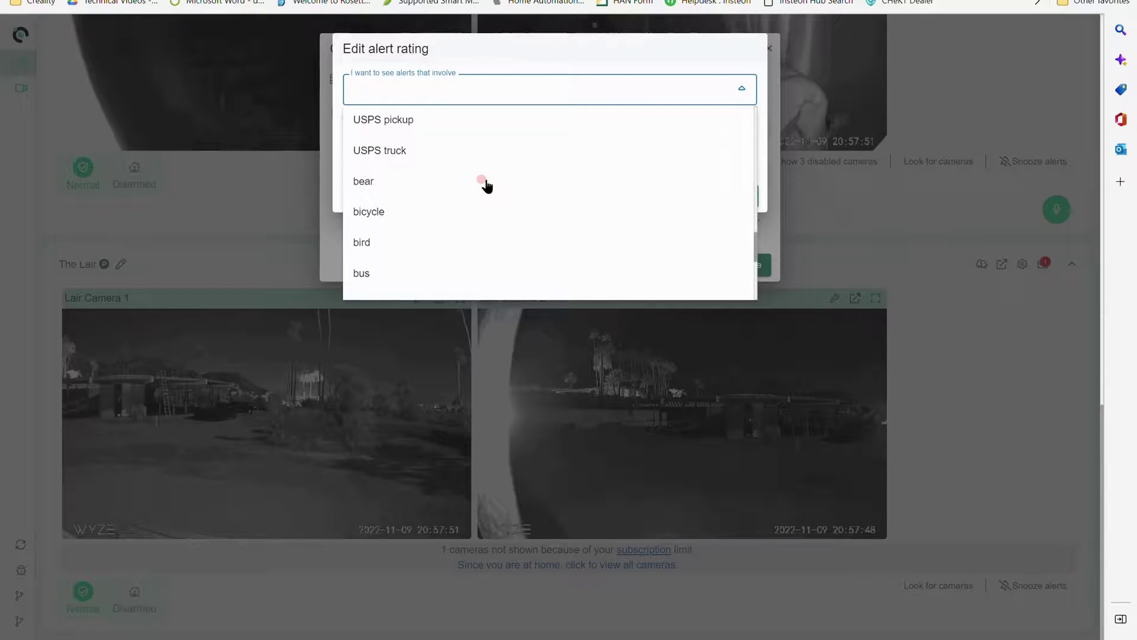
scroll(485, 185, "down", 8)
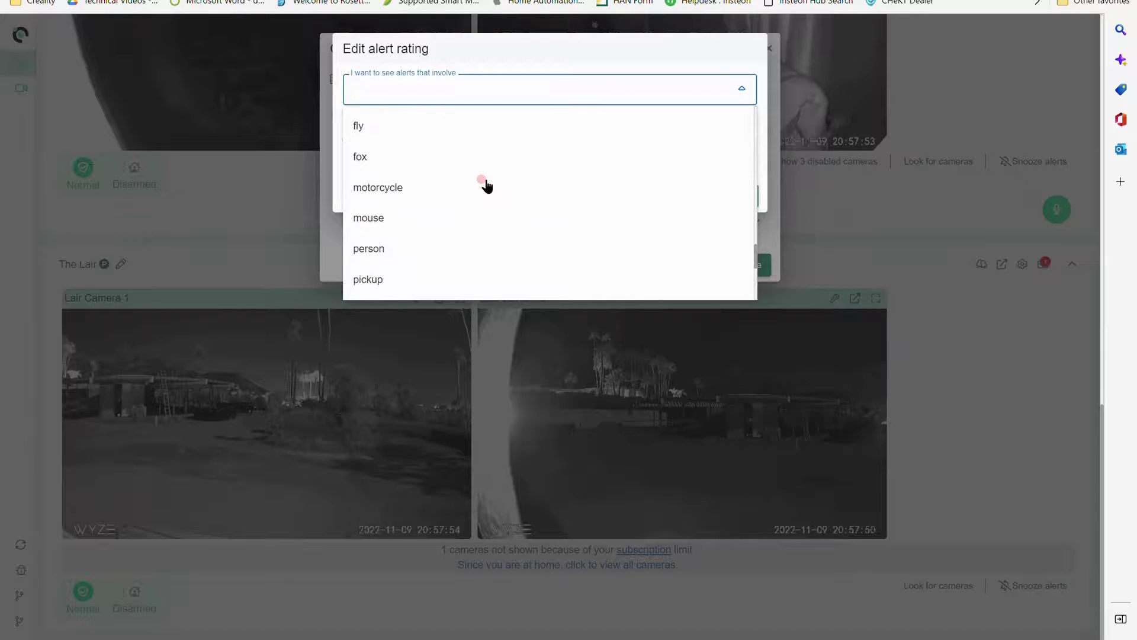
left_click(366, 214)
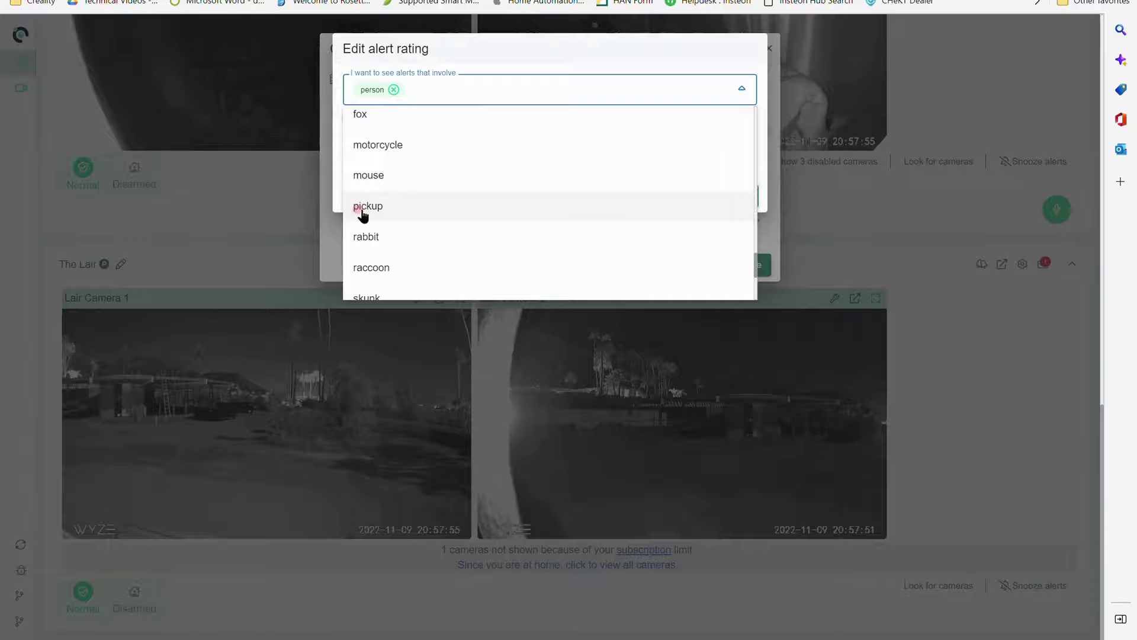
left_click(771, 95)
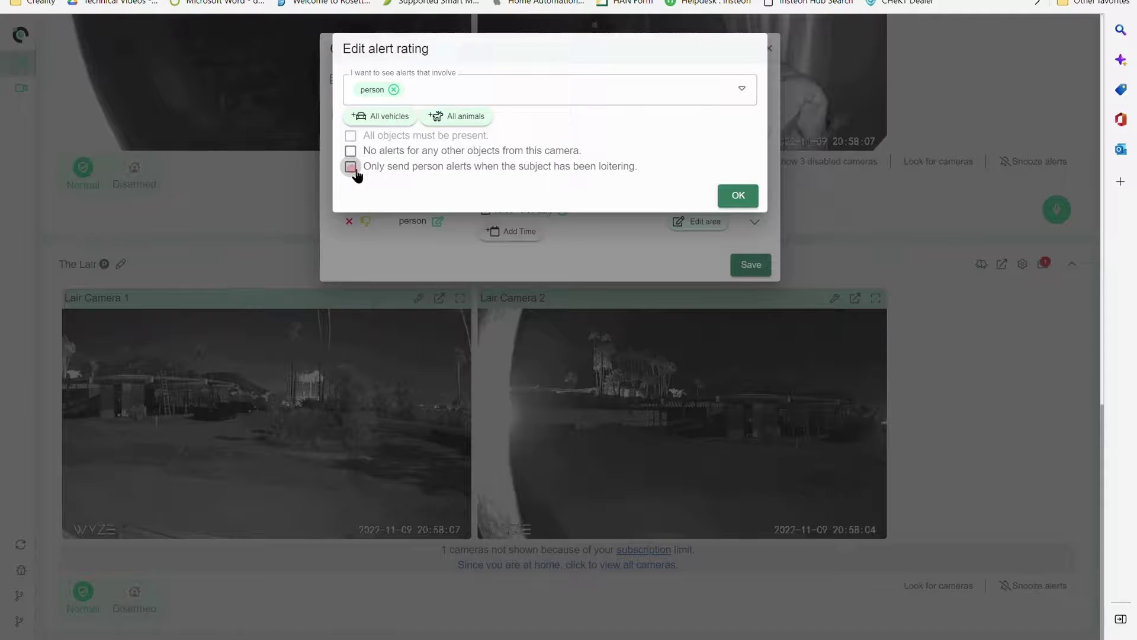
- Make it alert only on persons loitering for 30 seconds, and confirm the rating
left_click(351, 167)
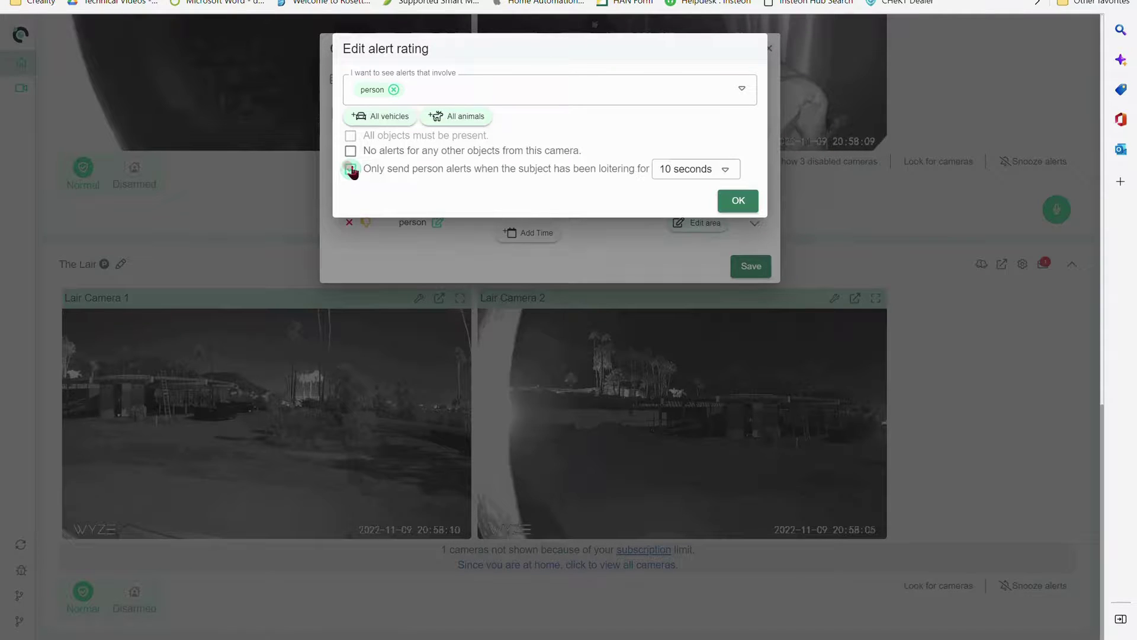
left_click(703, 170)
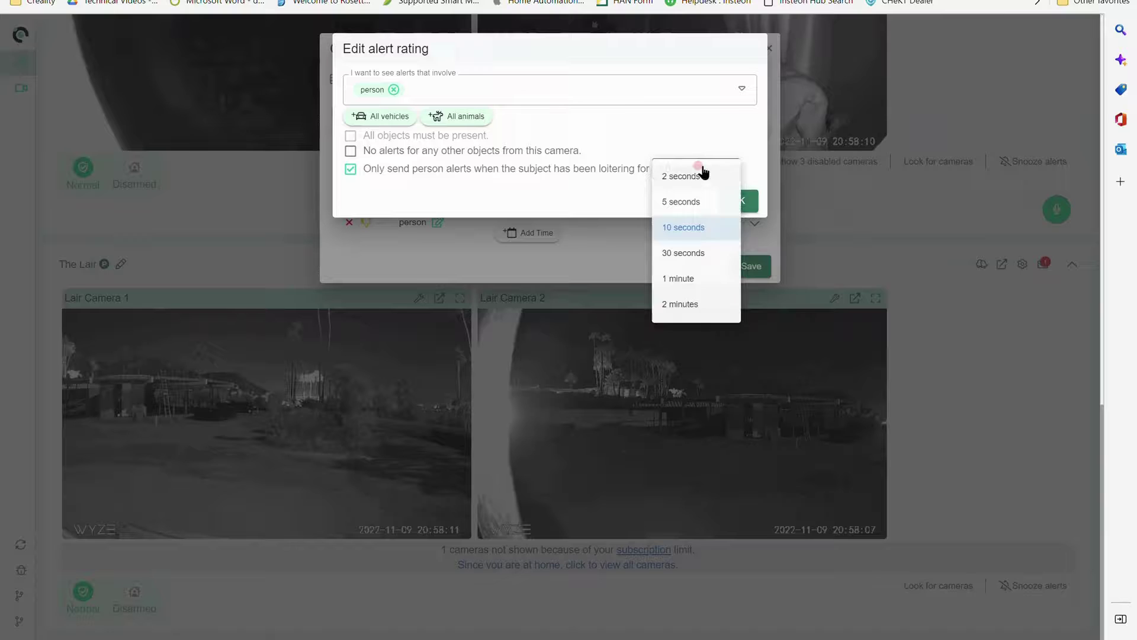
left_click(669, 255)
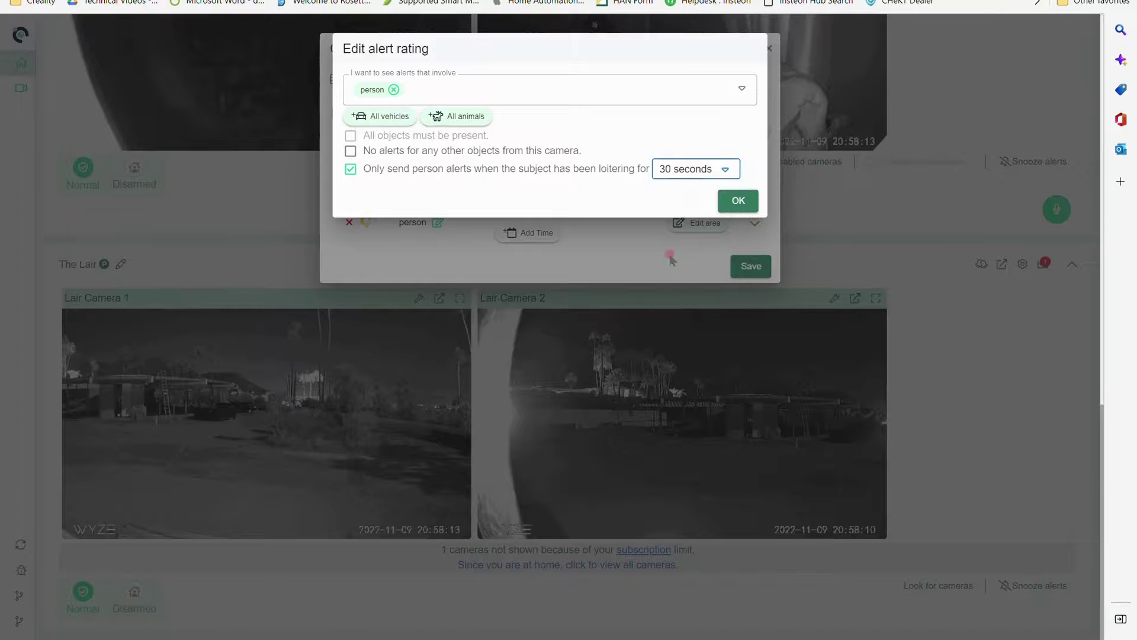
left_click(746, 202)
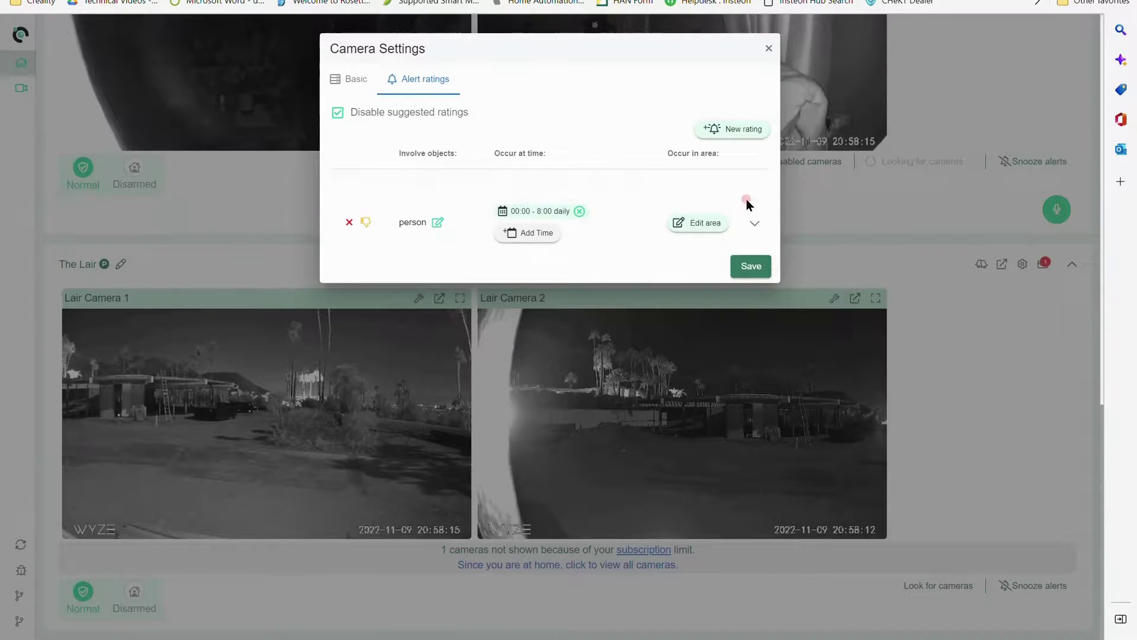
- Draw a polygon area for the loitering rating over the middle yard and buildings
left_click(695, 186)
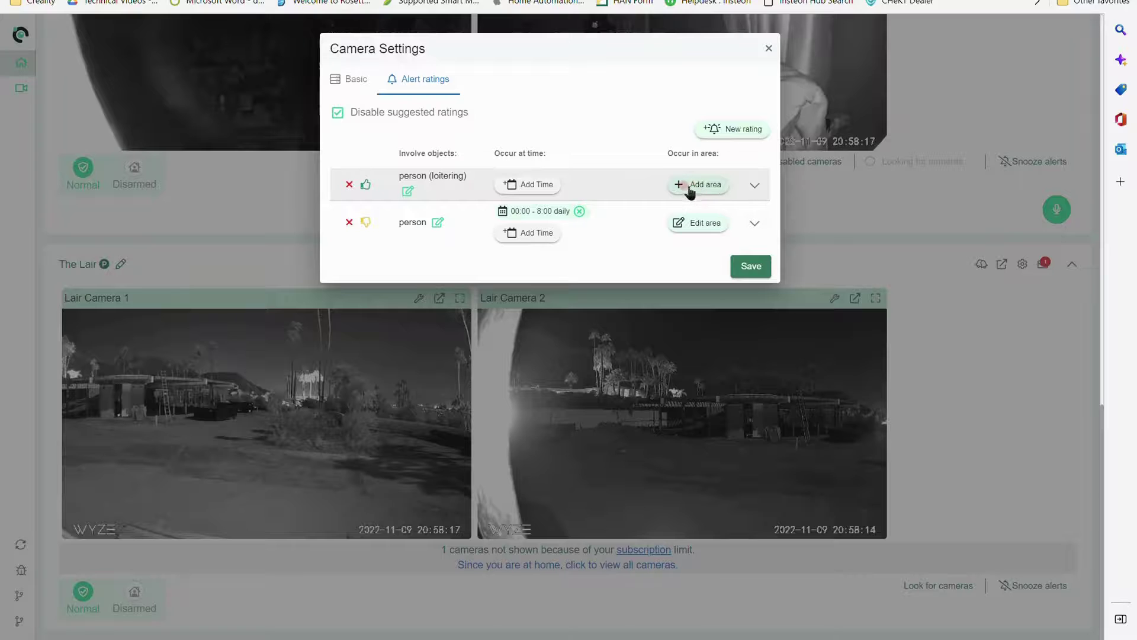
left_click(701, 185)
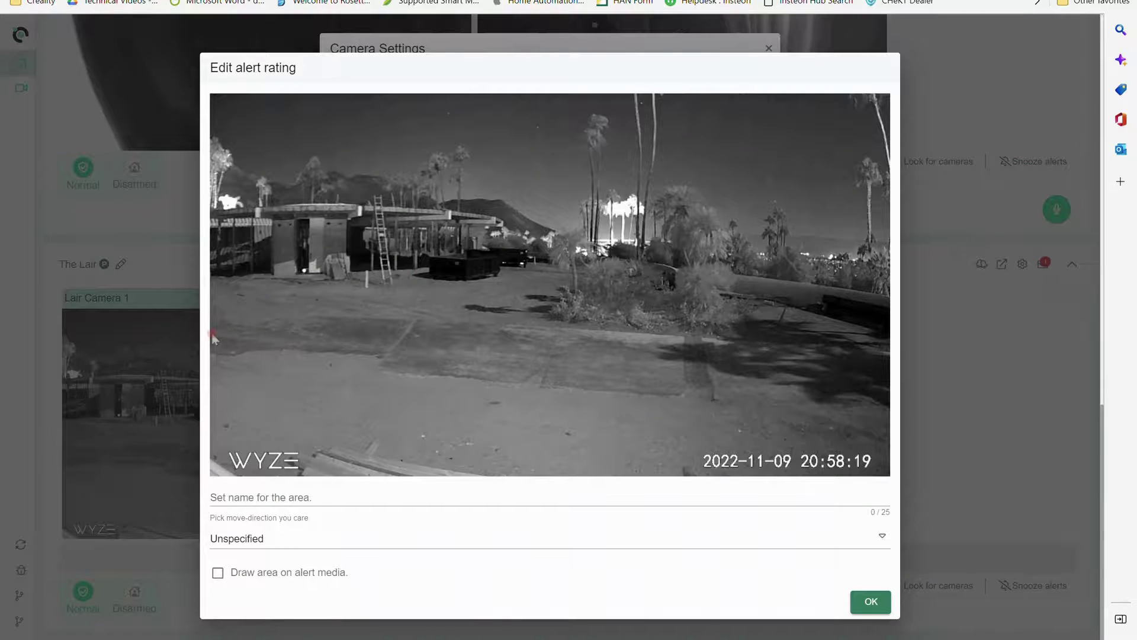
mouse_move(213, 335)
left_mouse_down()
mouse_move(634, 342)
mouse_move(878, 369)
mouse_move(873, 381)
left_mouse_up()
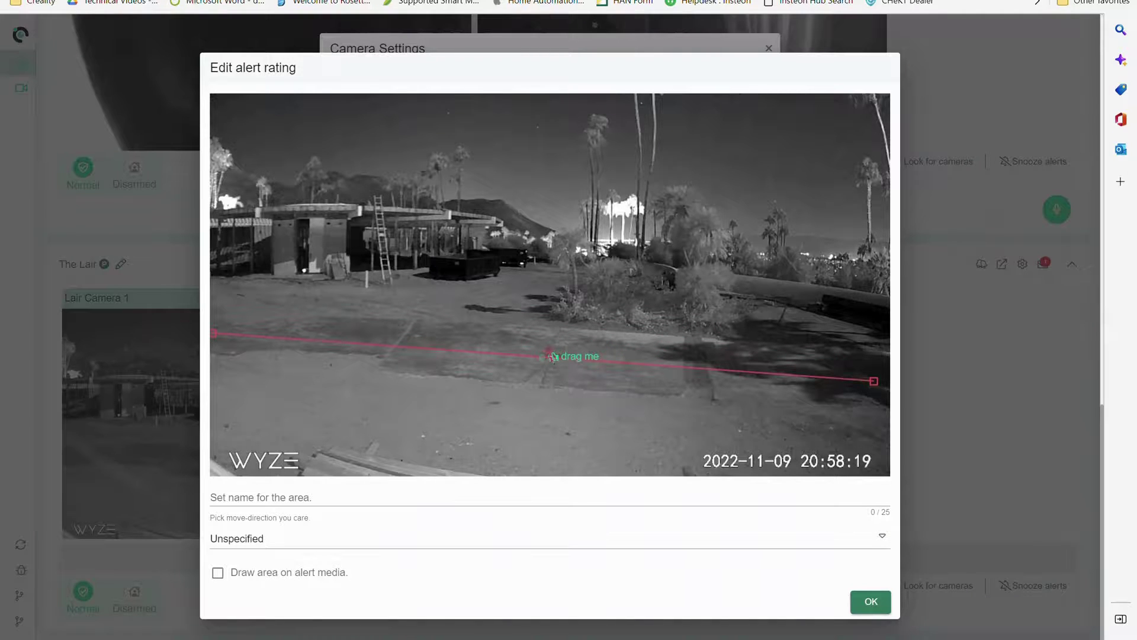
left_click_drag(548, 360, 437, 291)
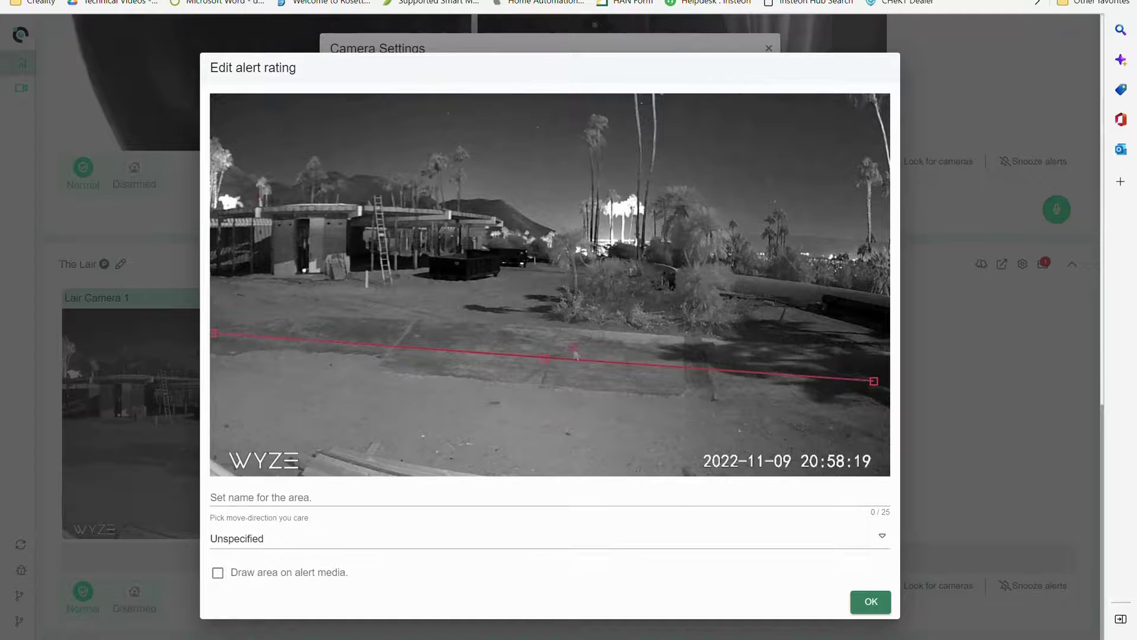
left_click_drag(546, 357, 211, 203)
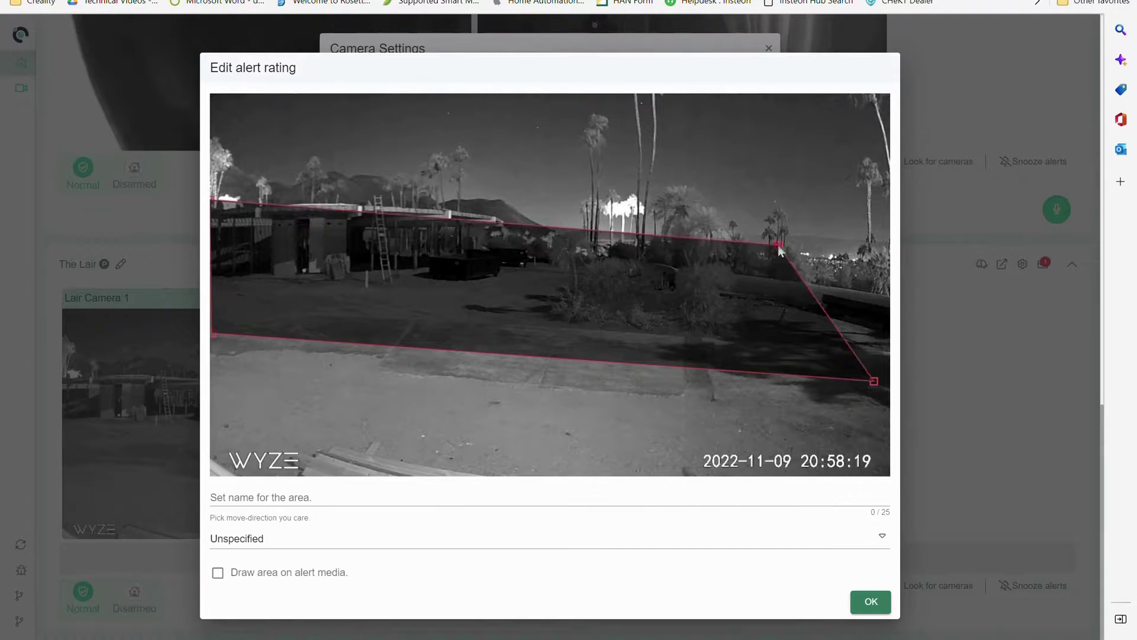
left_click_drag(779, 245, 891, 236)
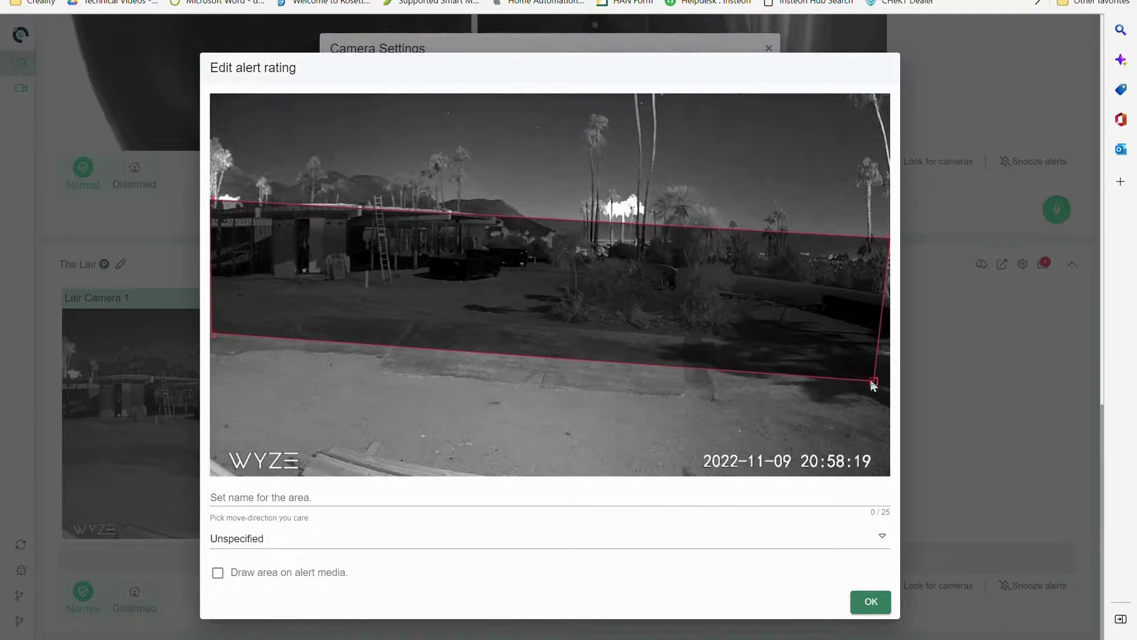
left_click_drag(876, 380, 893, 381)
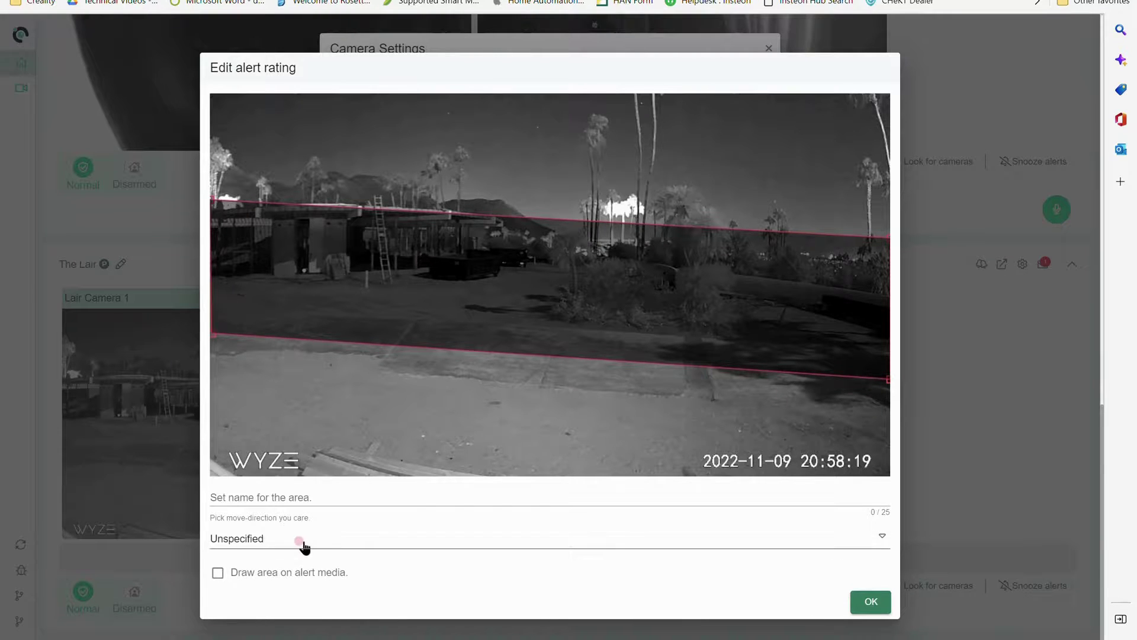
- Name the area Test 1 and confirm it
left_click(274, 494)
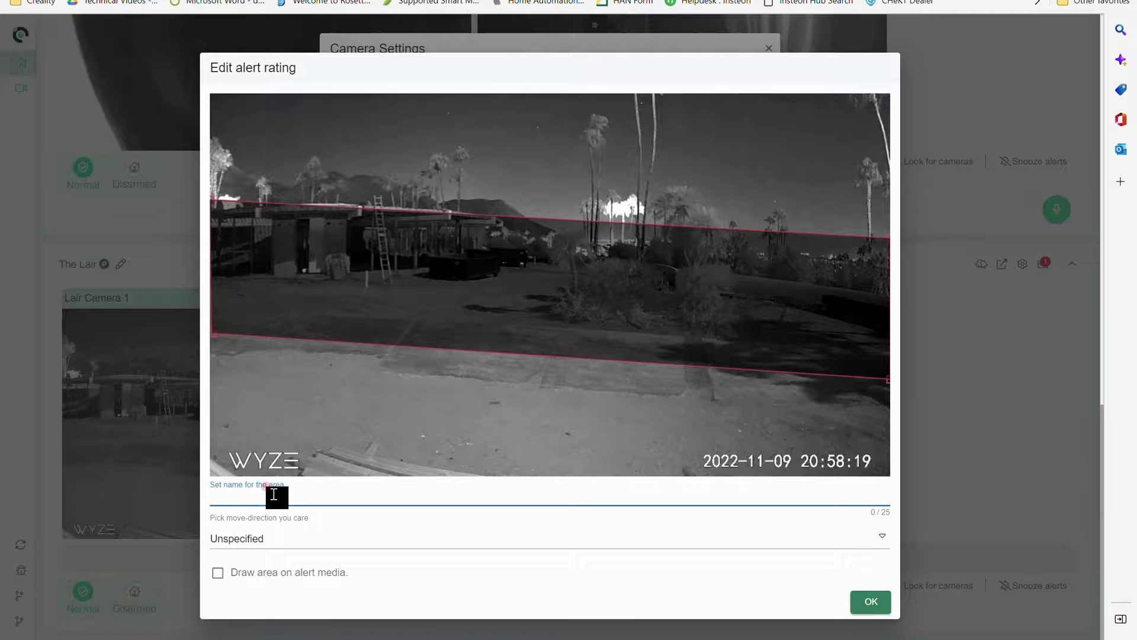
type("Test 1")
left_click(866, 603)
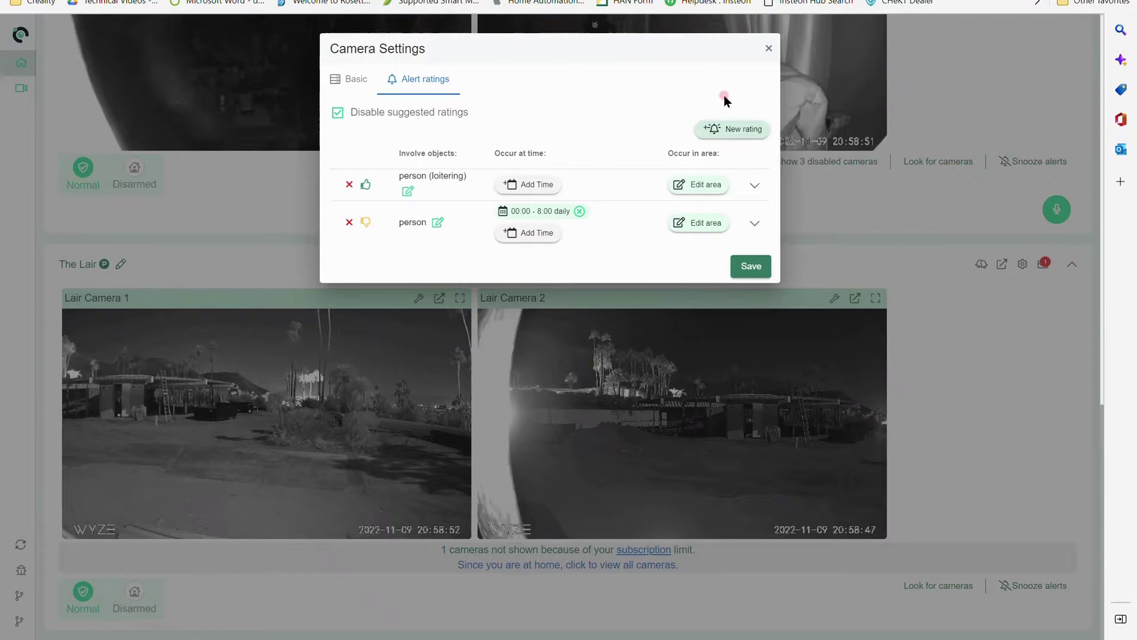
- Turn on Draw area on alert media for the Test 1 area and confirm
left_click(701, 188)
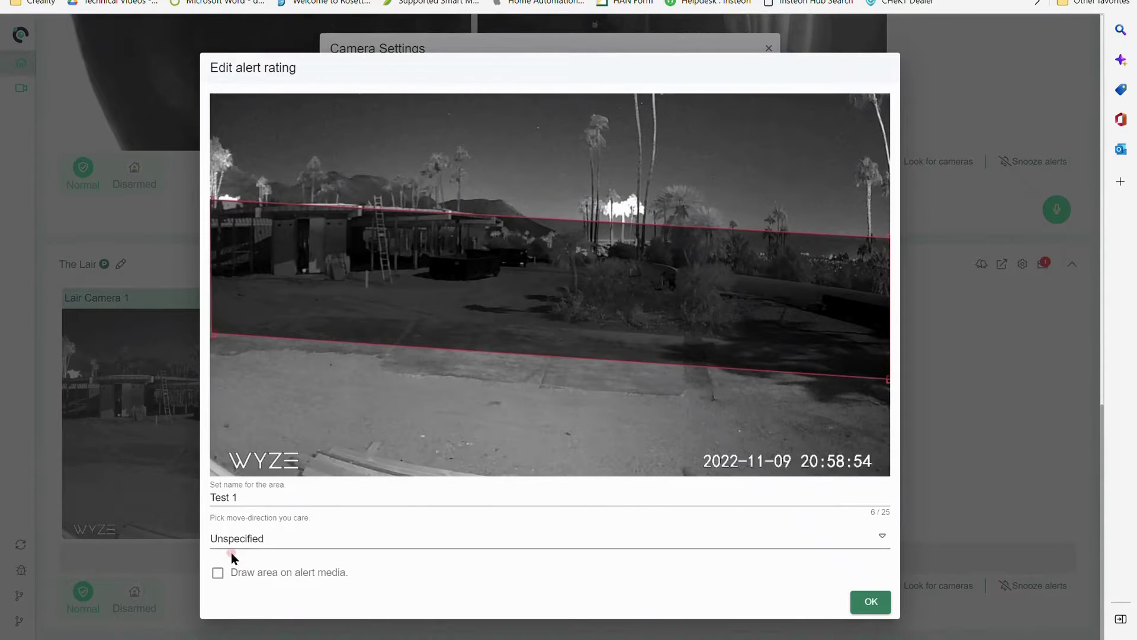
left_click(225, 577)
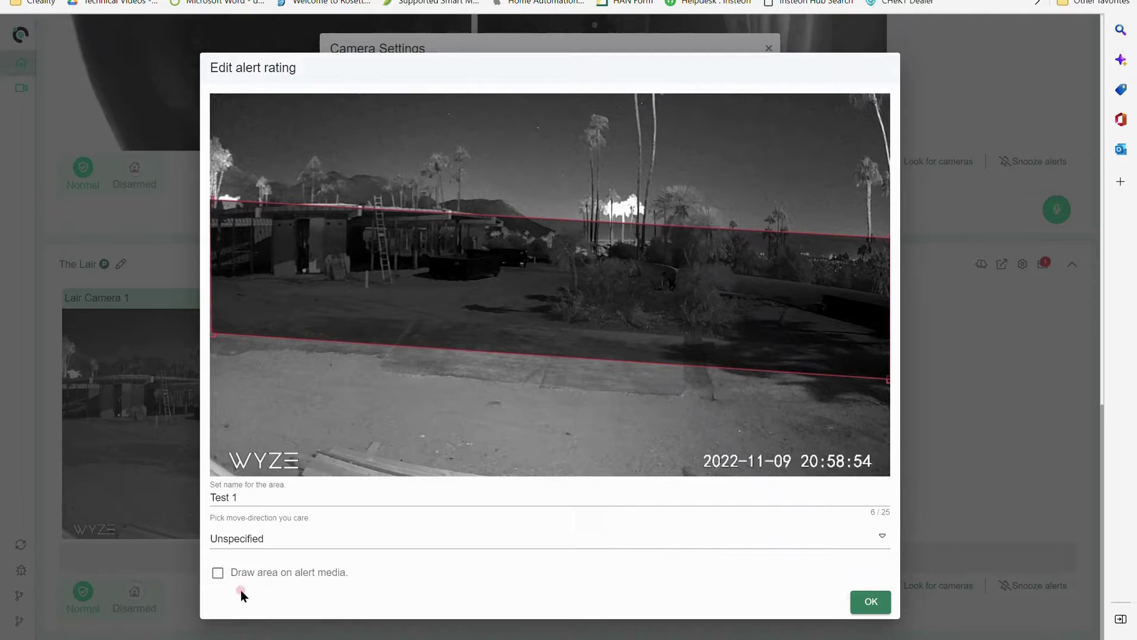
left_click(217, 573)
left_click(868, 601)
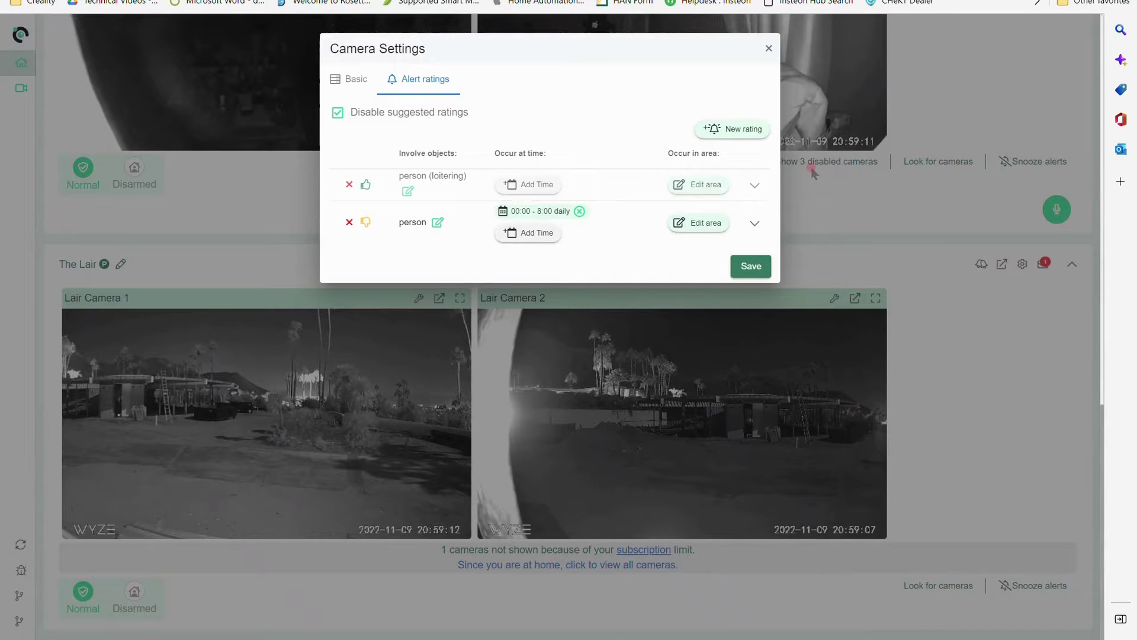
left_click(750, 266)
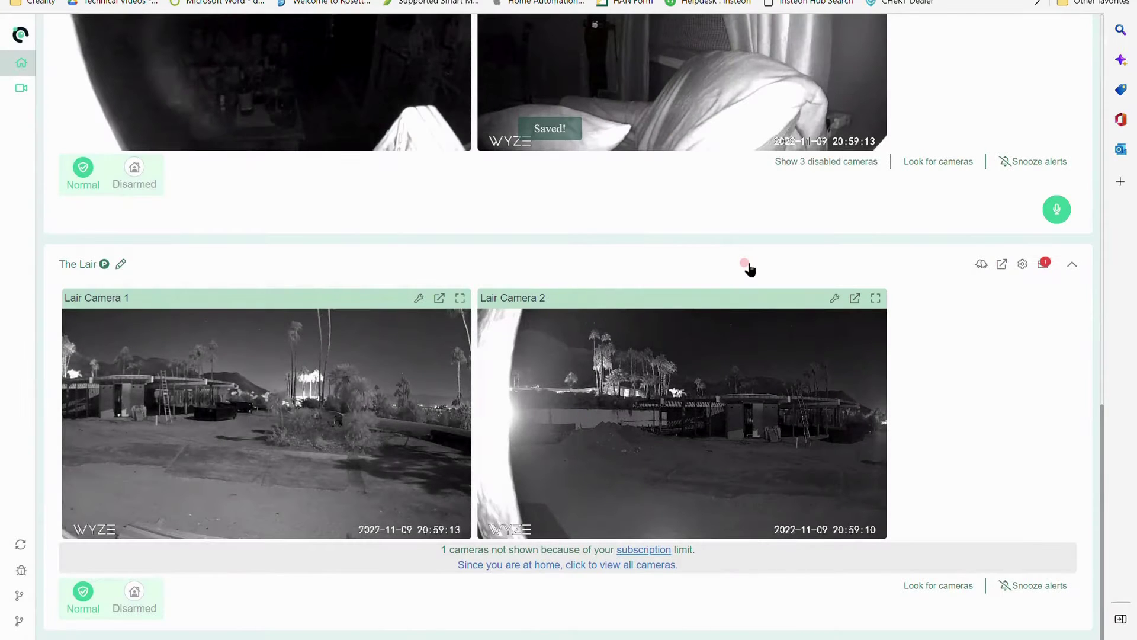
left_click(301, 359)
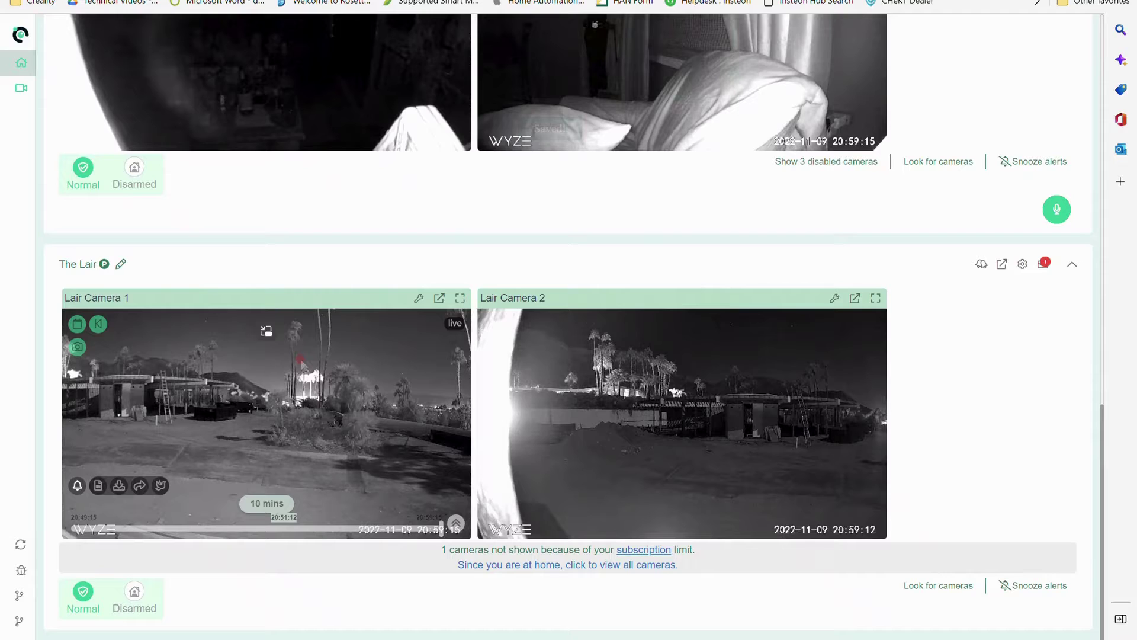